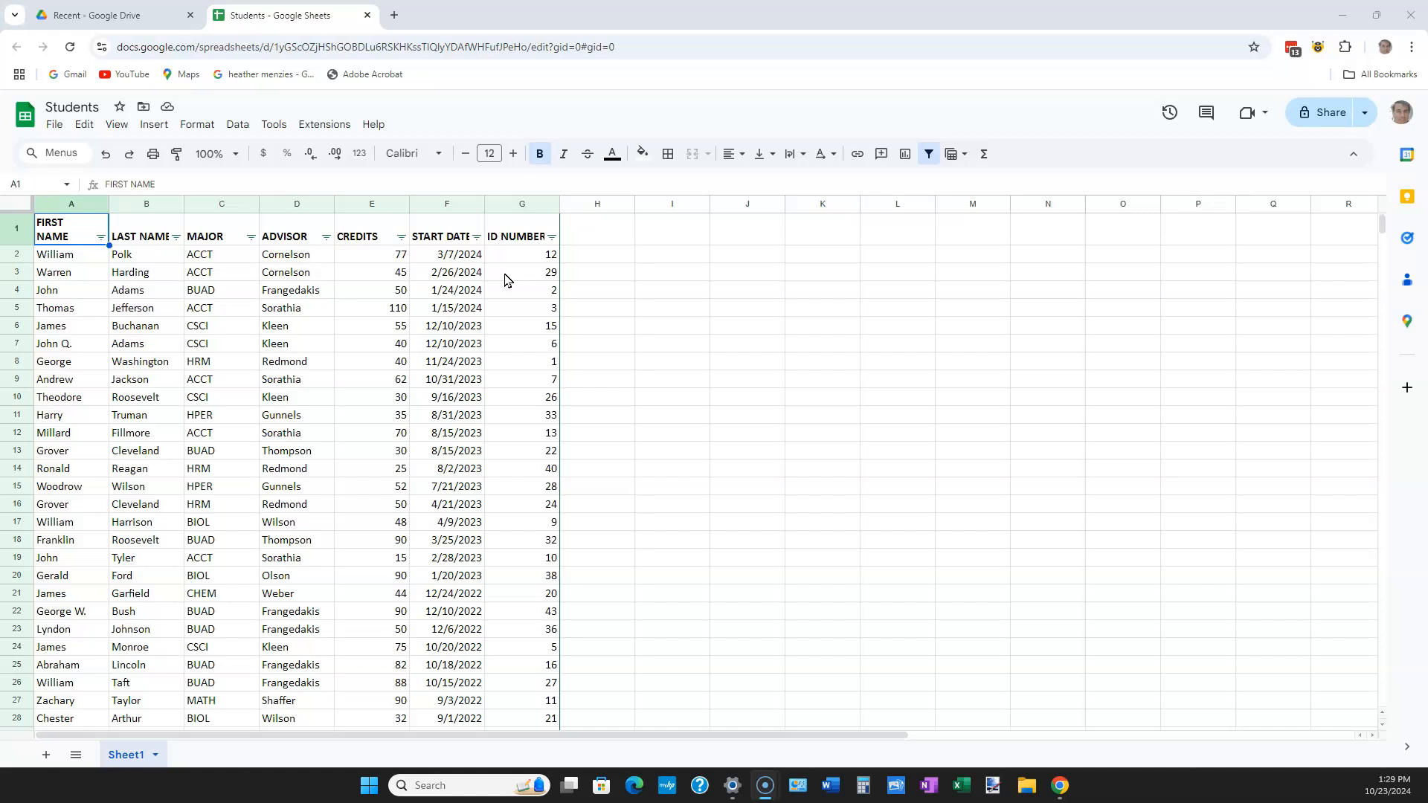
Filter the MAJOR column by values to show only ACCT, unchecking BIOL, BUAD, CHEM, CSCI, HPER, HRM and MATH
{"action": "left_click", "coordinate": [252, 237]}
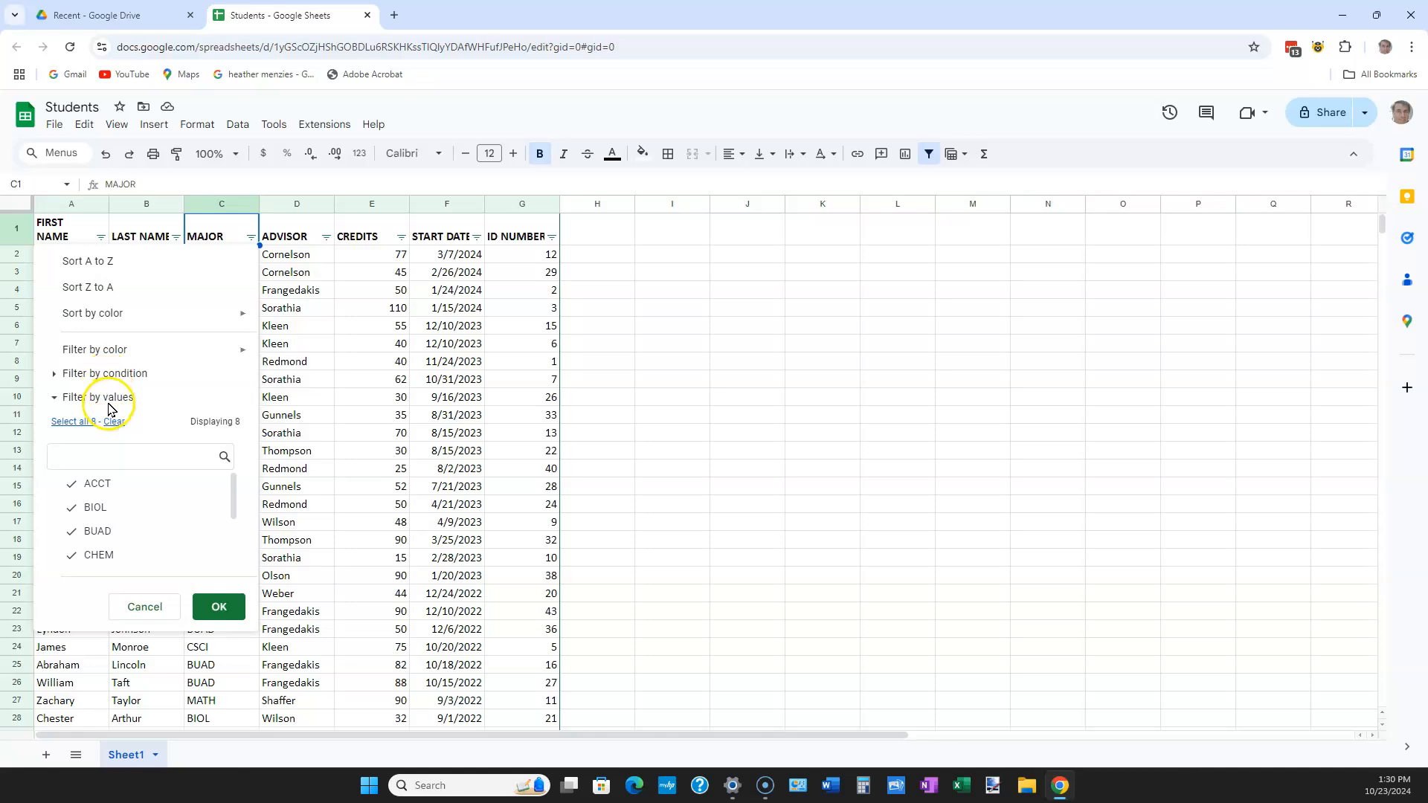
{"action": "mouse_move", "coordinate": [147, 352]}
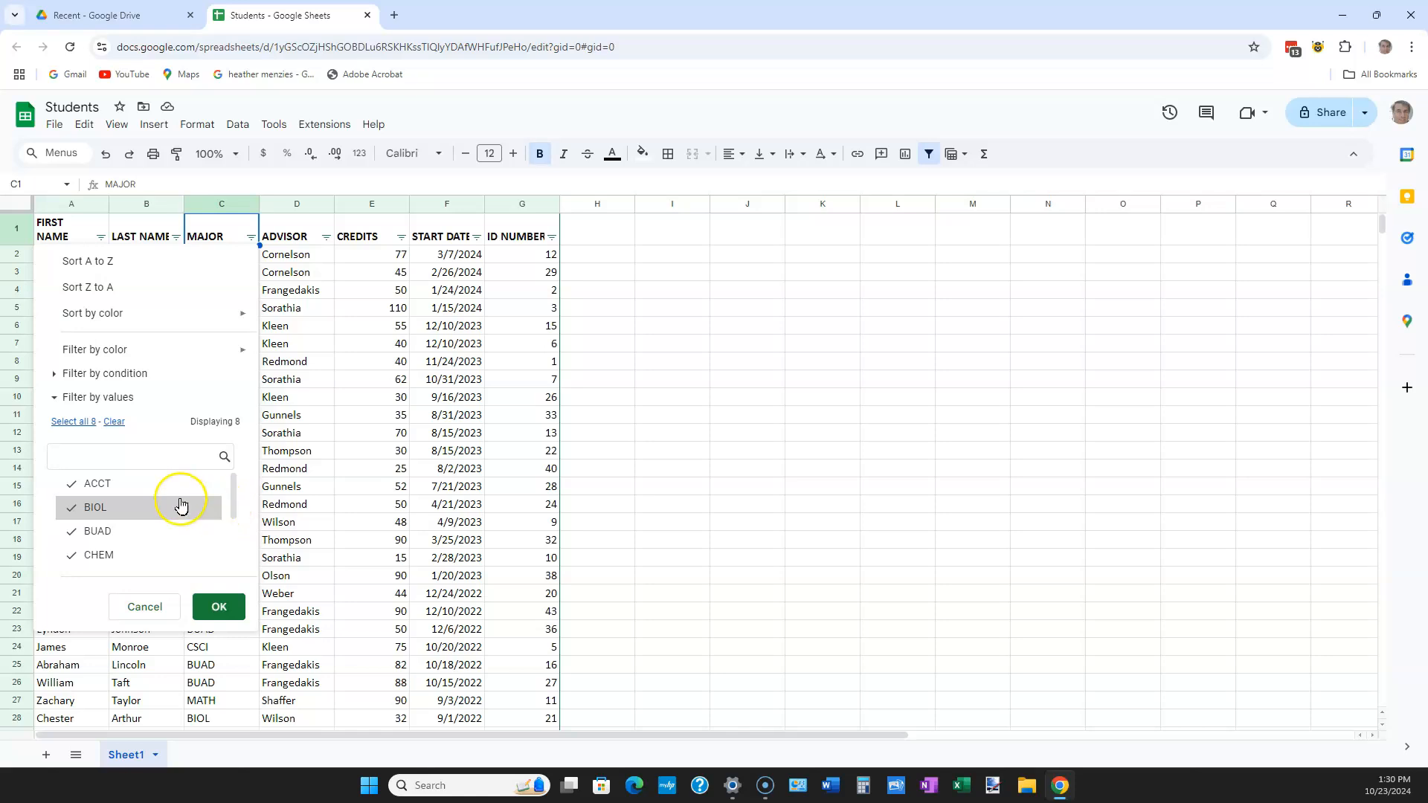
{"action": "mouse_move", "coordinate": [233, 504]}
{"action": "left_mouse_down"}
{"action": "mouse_move", "coordinate": [225, 567]}
{"action": "mouse_move", "coordinate": [224, 489]}
{"action": "left_mouse_up"}
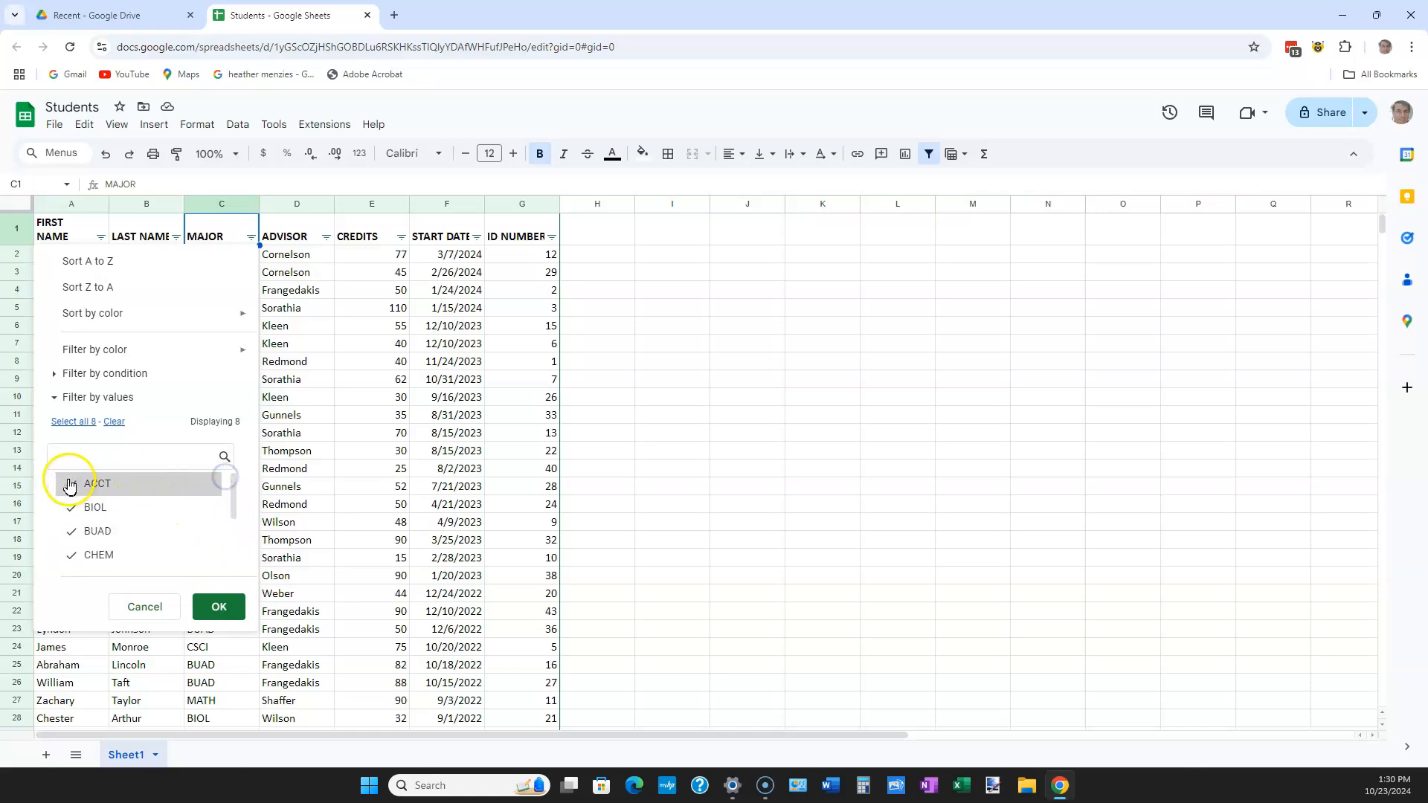
{"action": "left_click", "coordinate": [75, 508]}
{"action": "left_click", "coordinate": [73, 535]}
{"action": "left_click", "coordinate": [72, 555]}
{"action": "scroll", "coordinate": [81, 556], "scroll_direction": "down", "scroll_amount": 1}
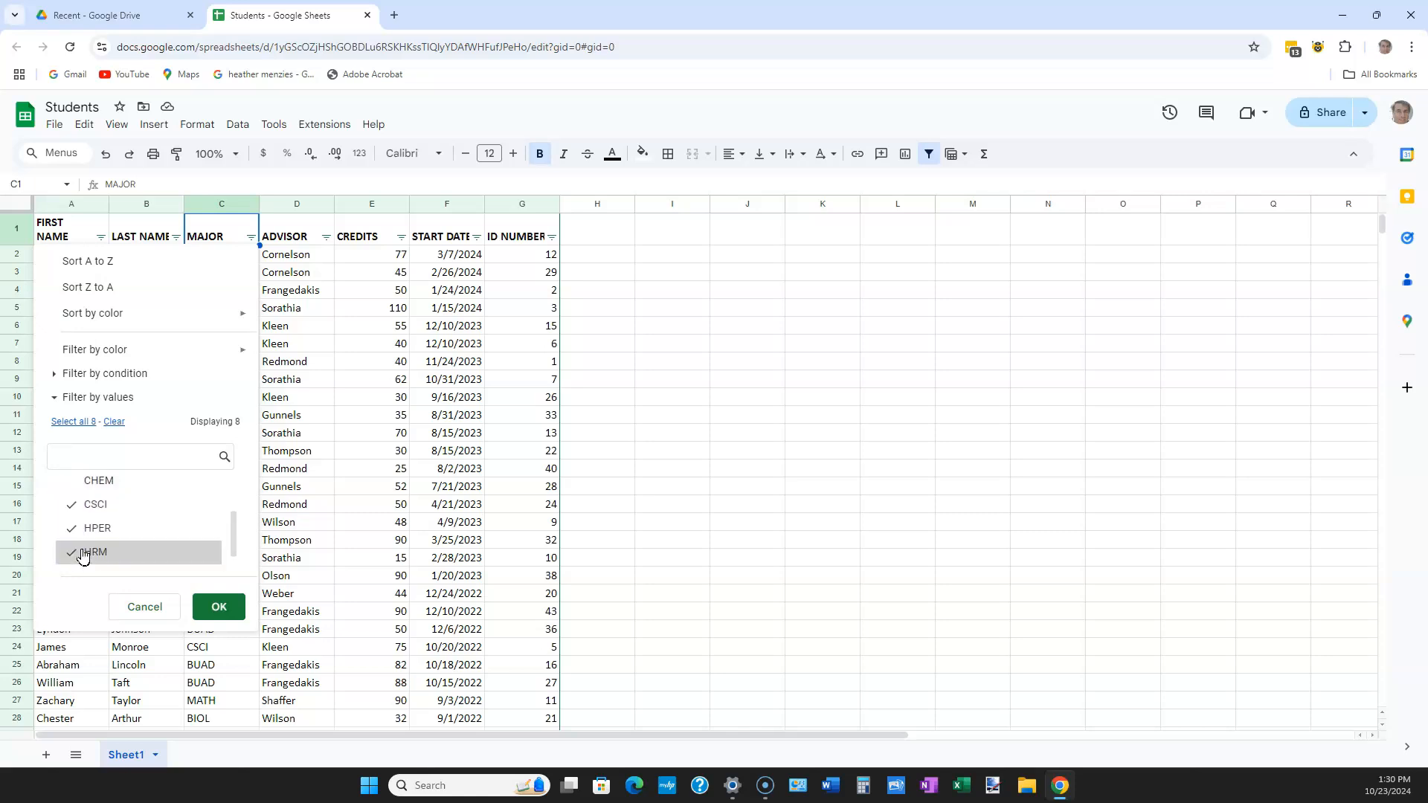
{"action": "left_click", "coordinate": [72, 504]}
{"action": "left_click", "coordinate": [72, 530]}
{"action": "scroll", "coordinate": [79, 554], "scroll_direction": "down", "scroll_amount": 1}
{"action": "left_click", "coordinate": [73, 556]}
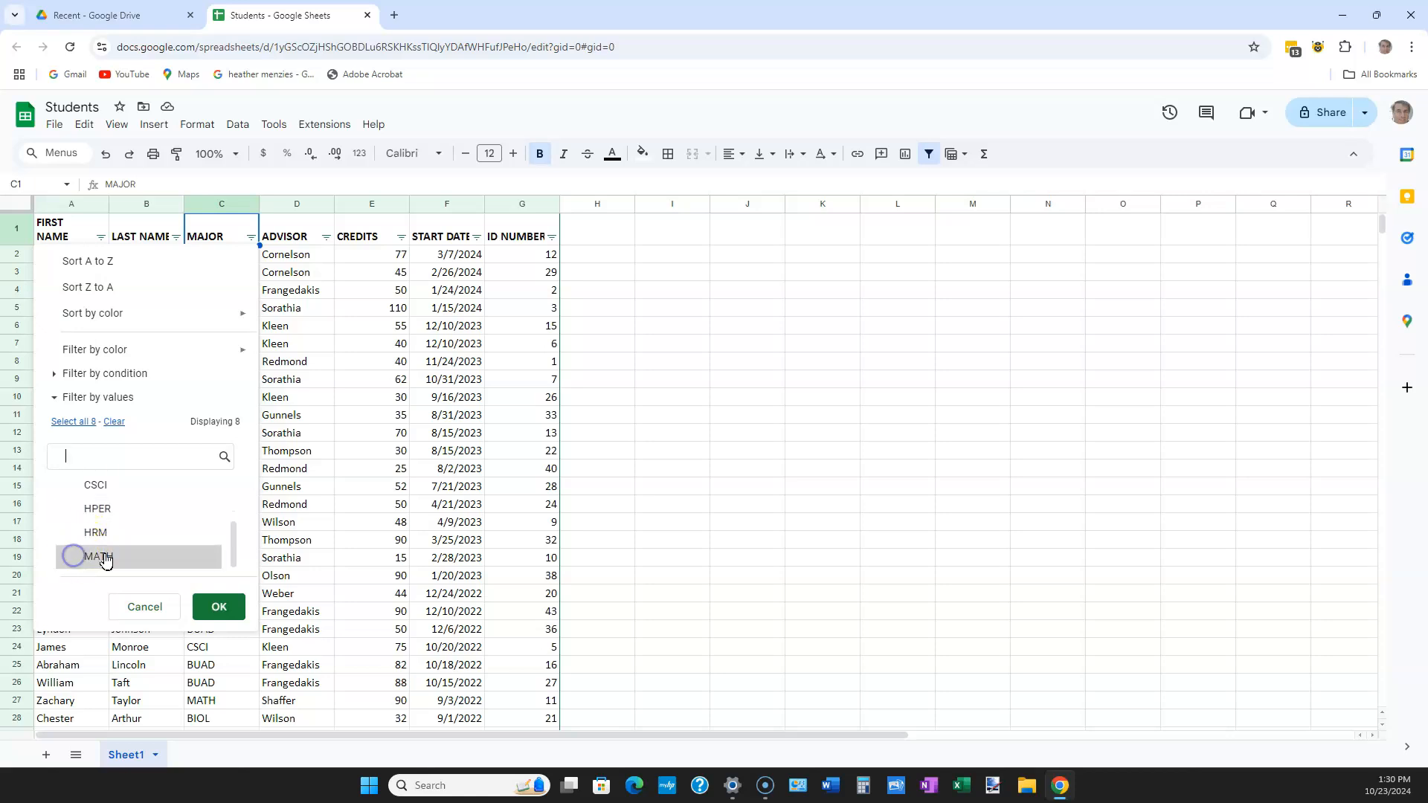
{"action": "scroll", "coordinate": [159, 505], "scroll_direction": "up", "scroll_amount": 4}
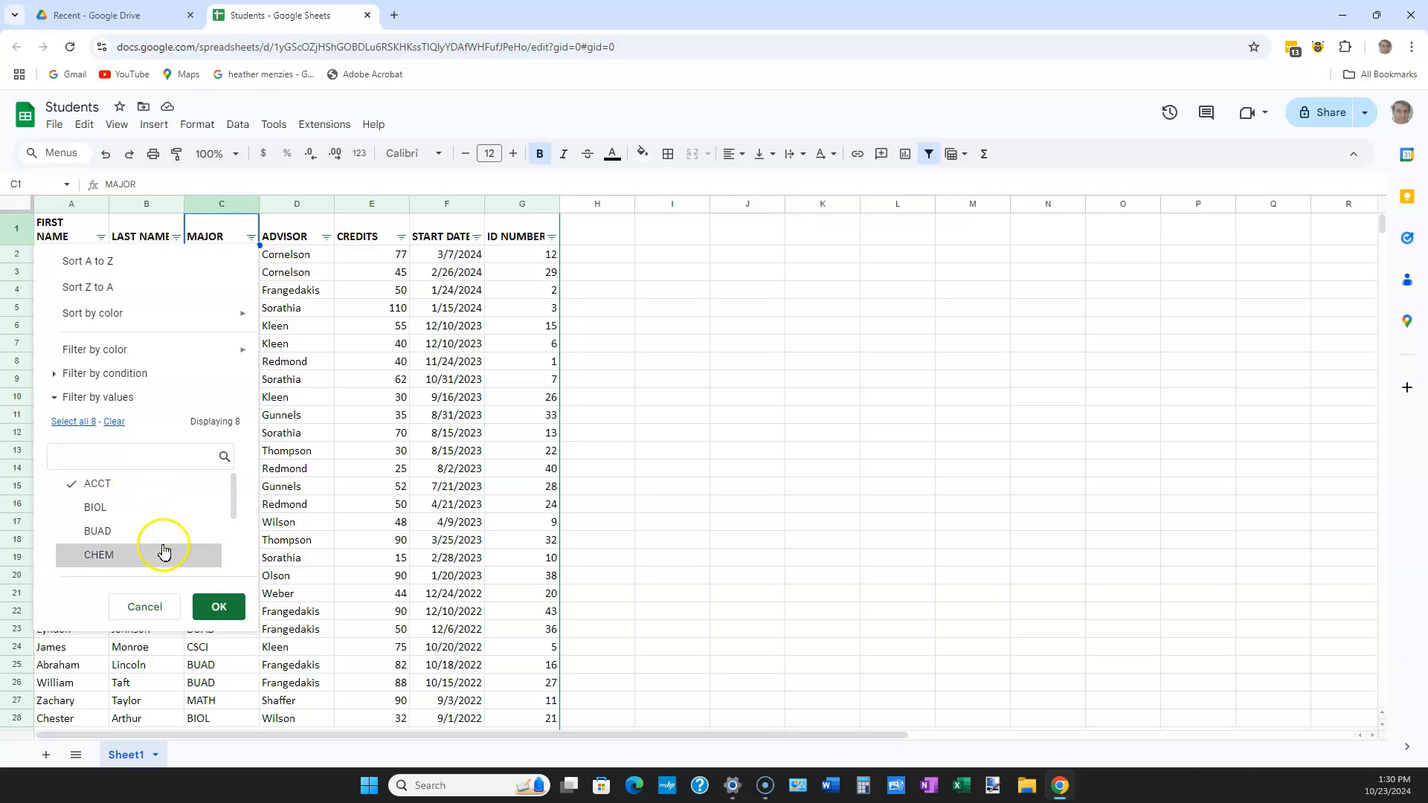
{"action": "left_click", "coordinate": [210, 602]}
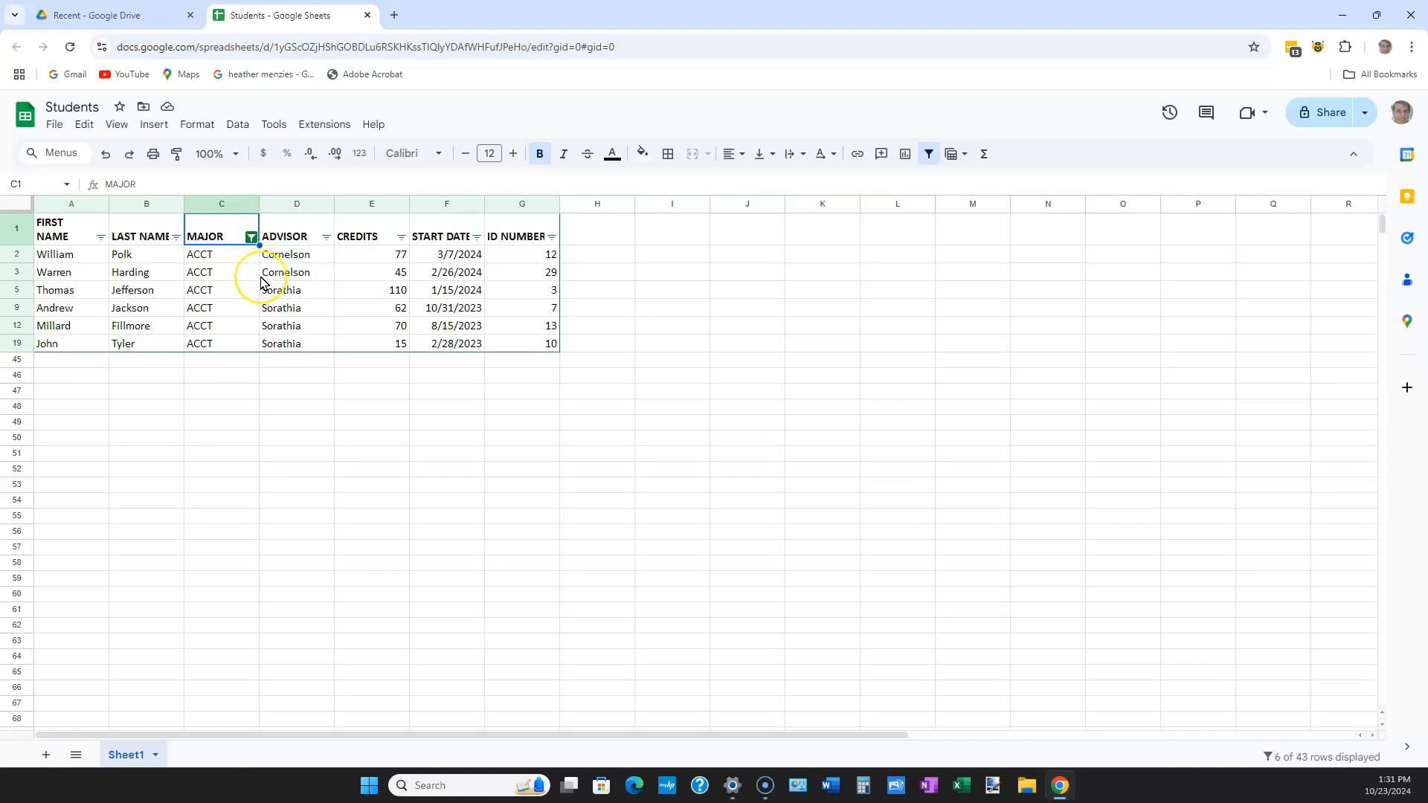
Reselect all values in the MAJOR column's filter to show every major again
{"action": "left_click", "coordinate": [252, 238]}
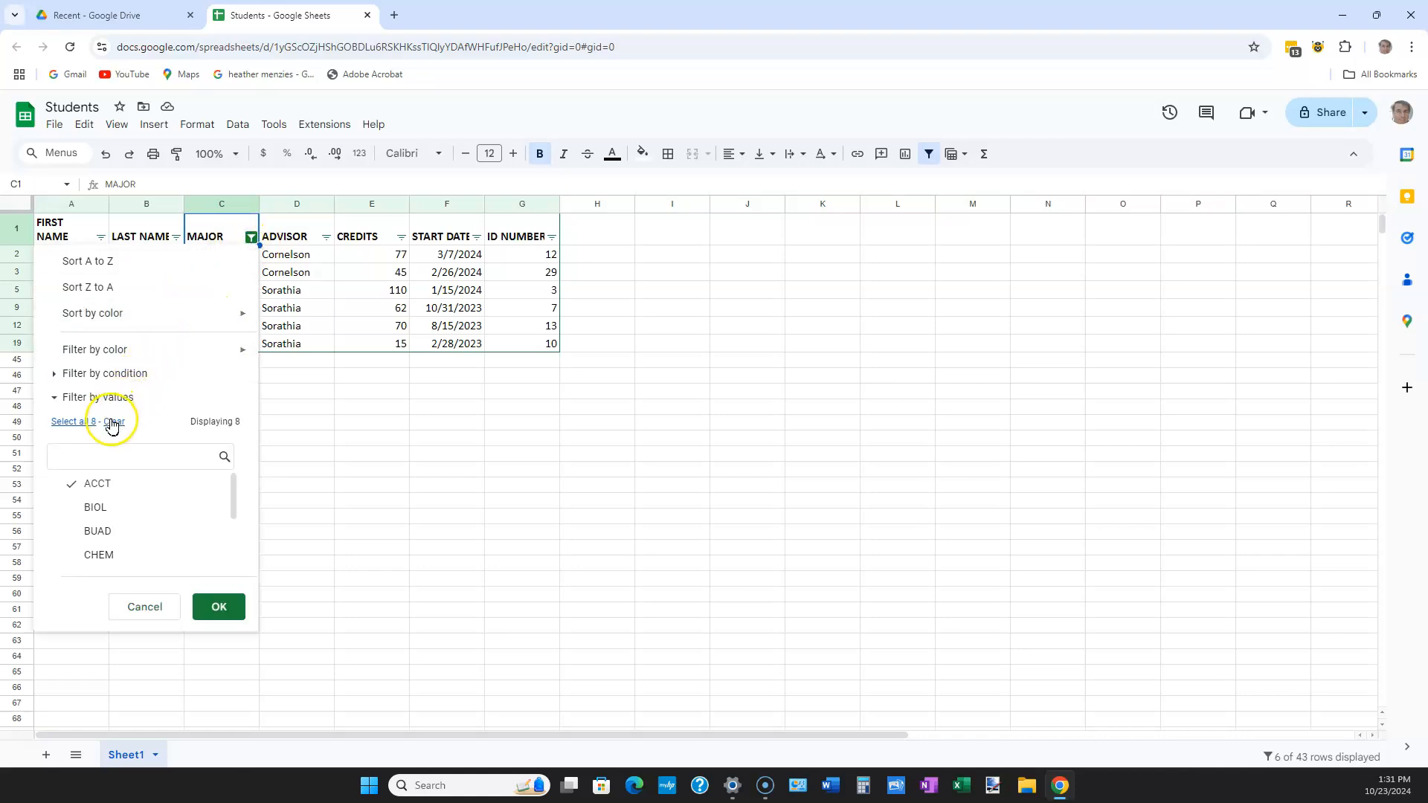
{"action": "left_click", "coordinate": [90, 422]}
{"action": "left_click", "coordinate": [220, 608]}
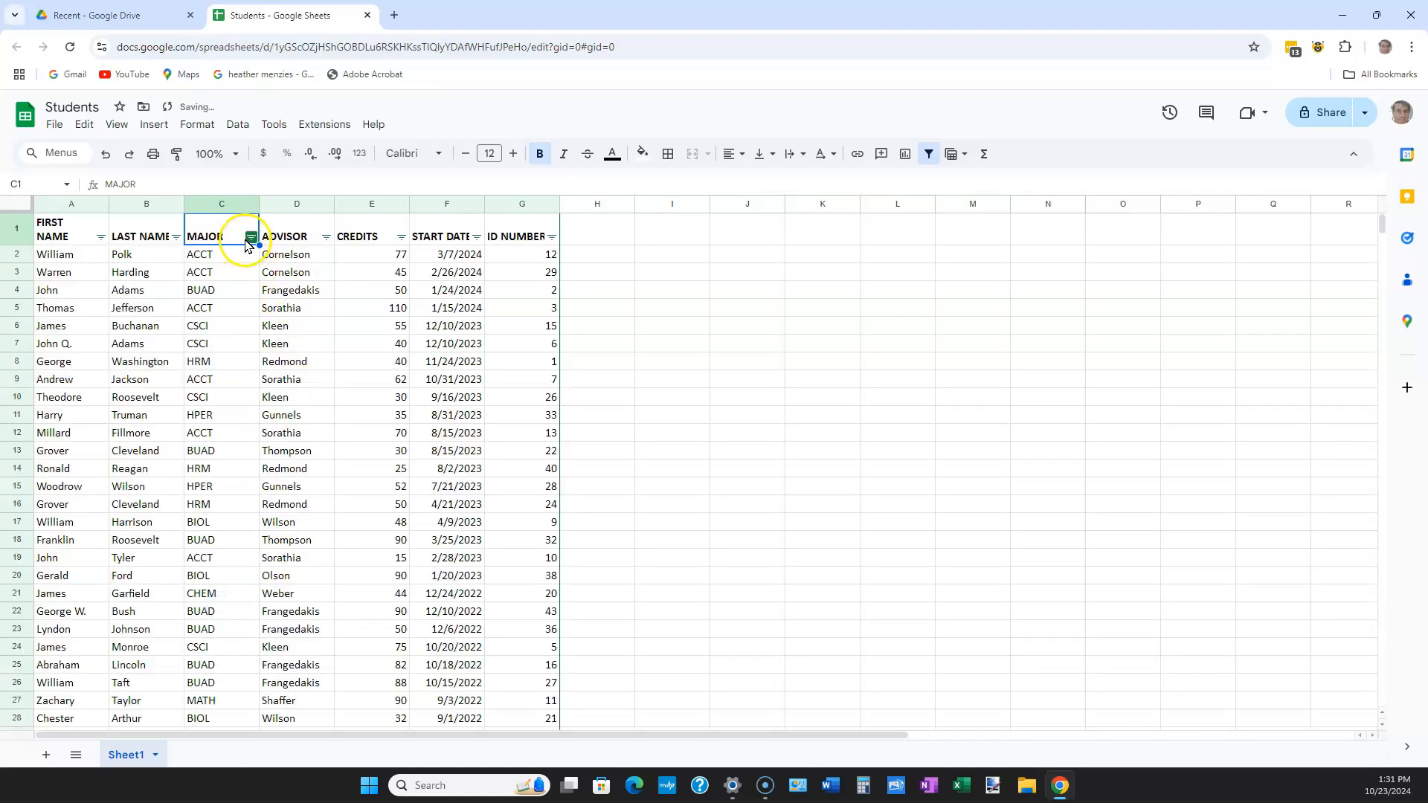
Clear all values in the MAJOR column's filter, check only ACCT and apply it
{"action": "left_click", "coordinate": [250, 237]}
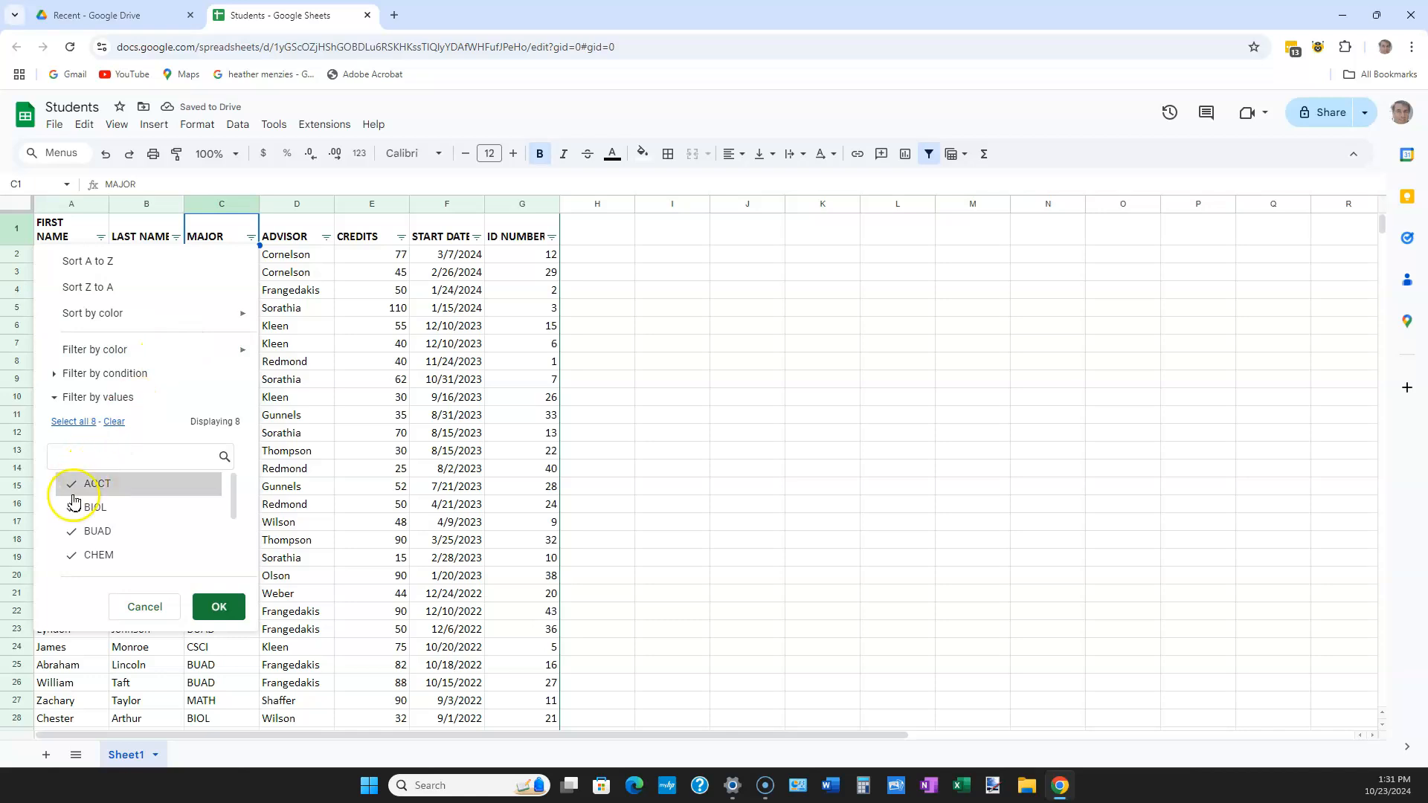
{"action": "left_click", "coordinate": [114, 421]}
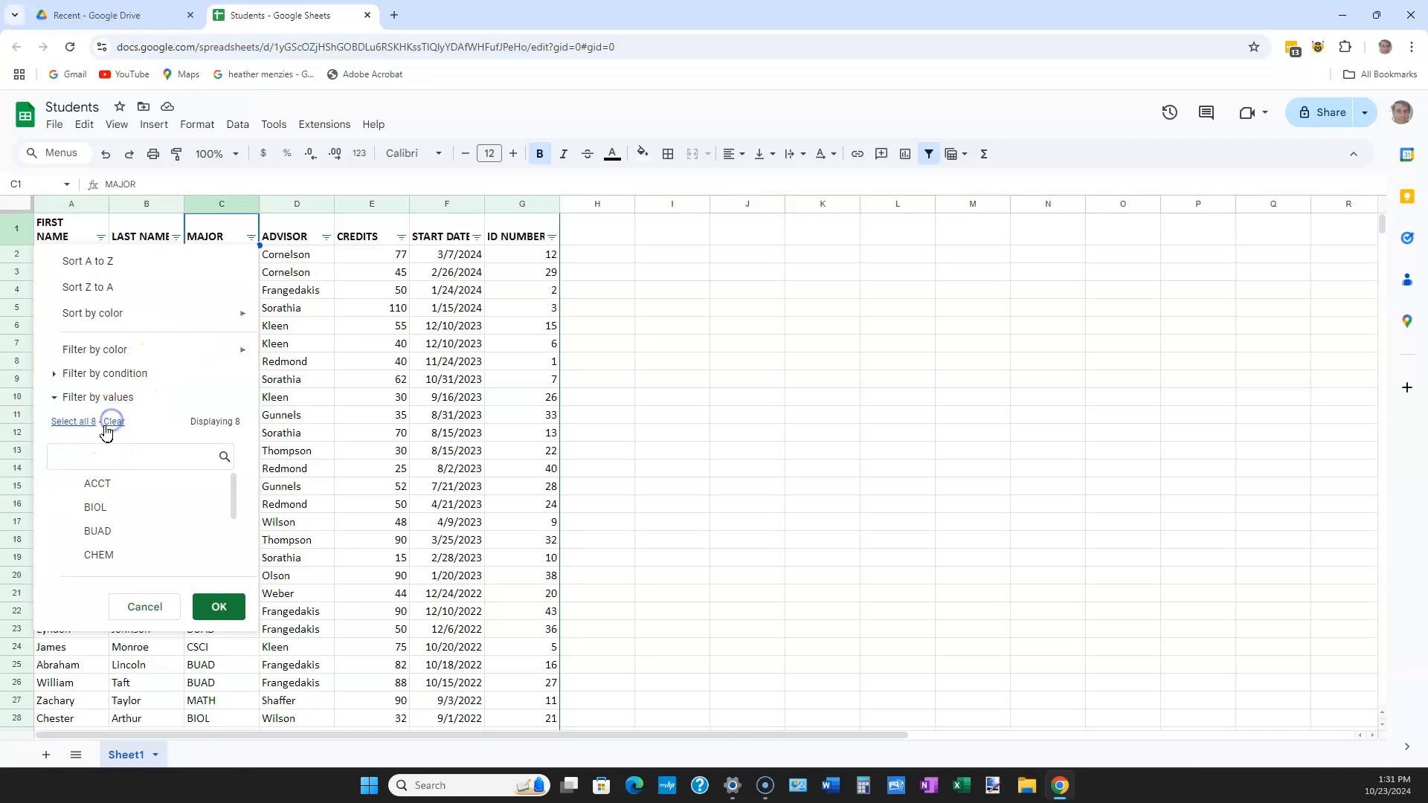
{"action": "left_click", "coordinate": [75, 485]}
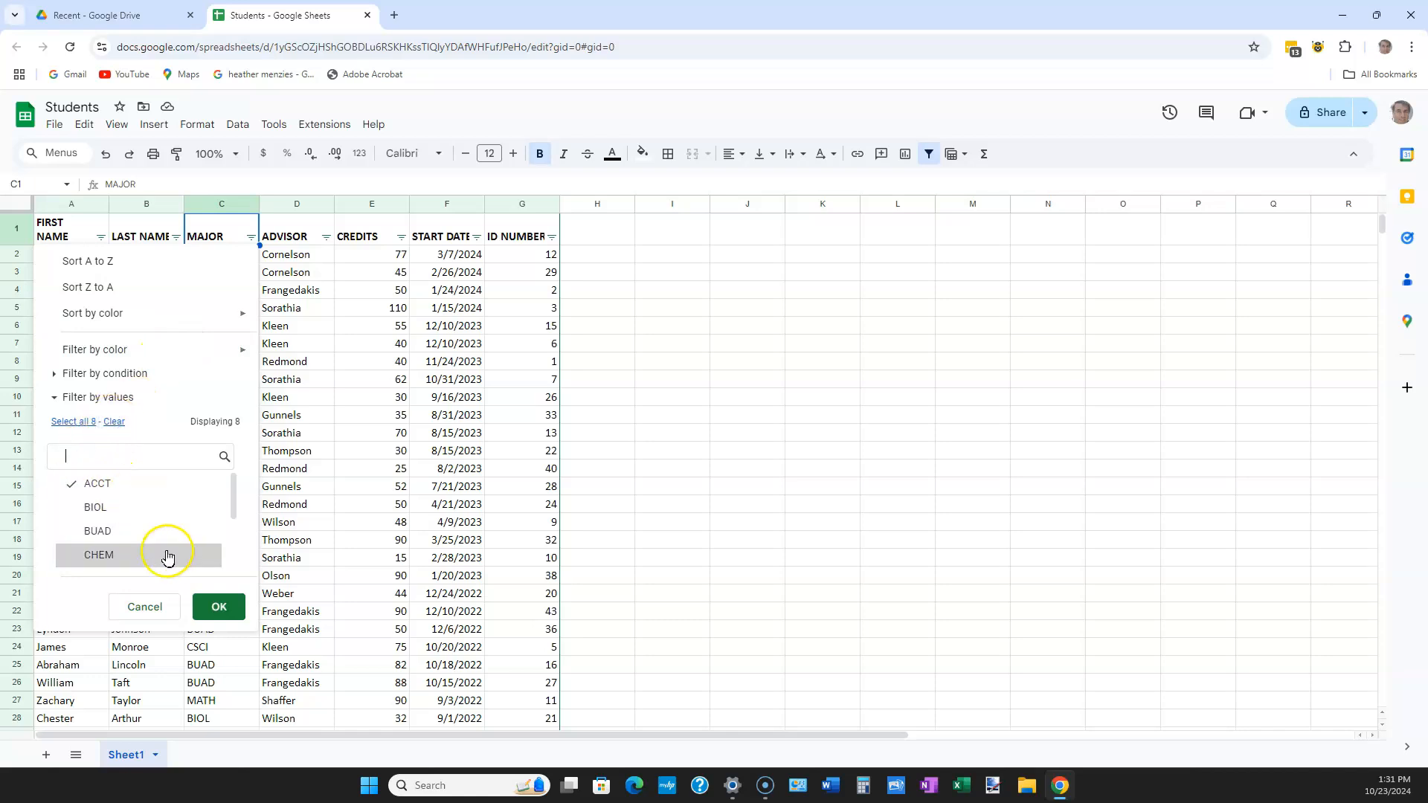
{"action": "left_click", "coordinate": [219, 608]}
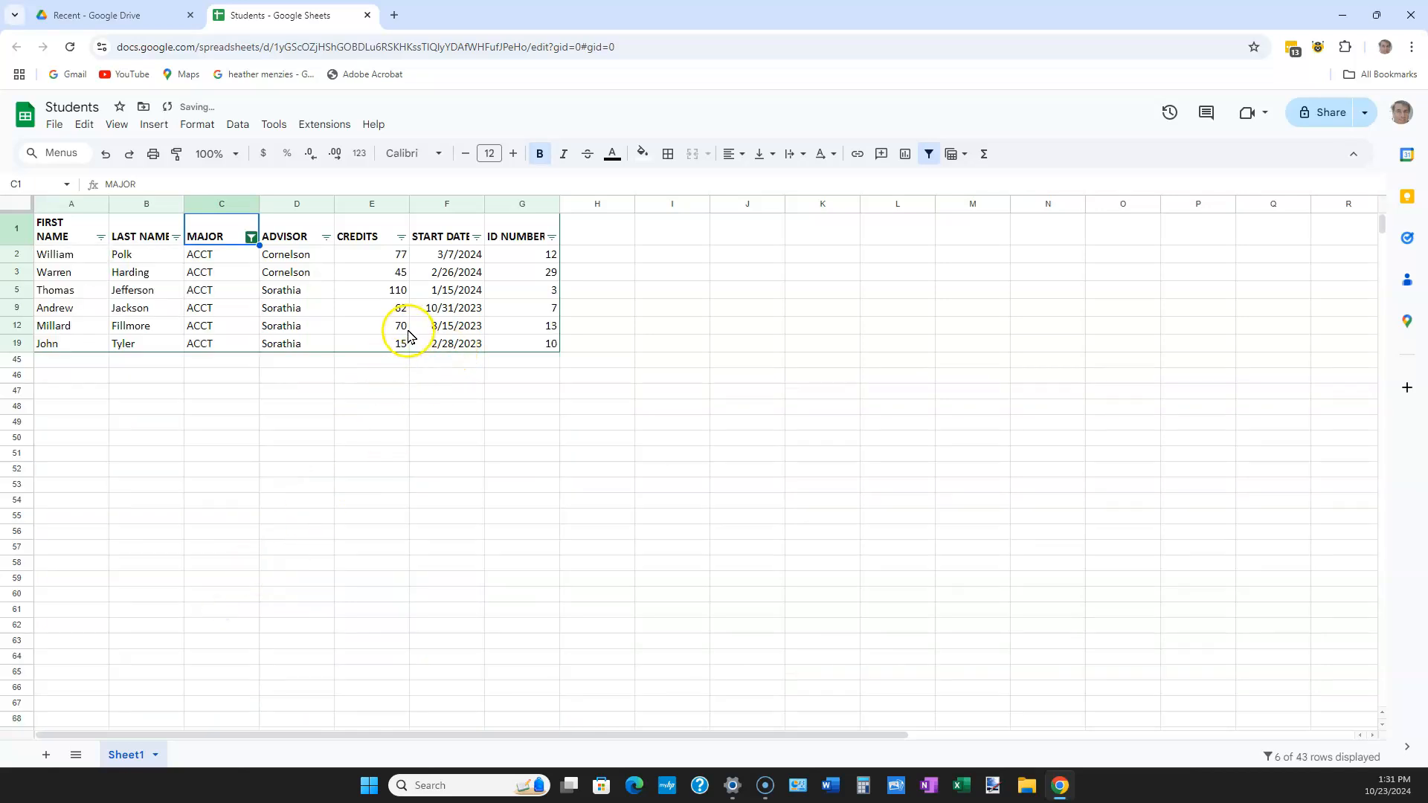
Remove the filter from the student table and create a fresh one with the CREDITS header selected
{"action": "left_click", "coordinate": [930, 154]}
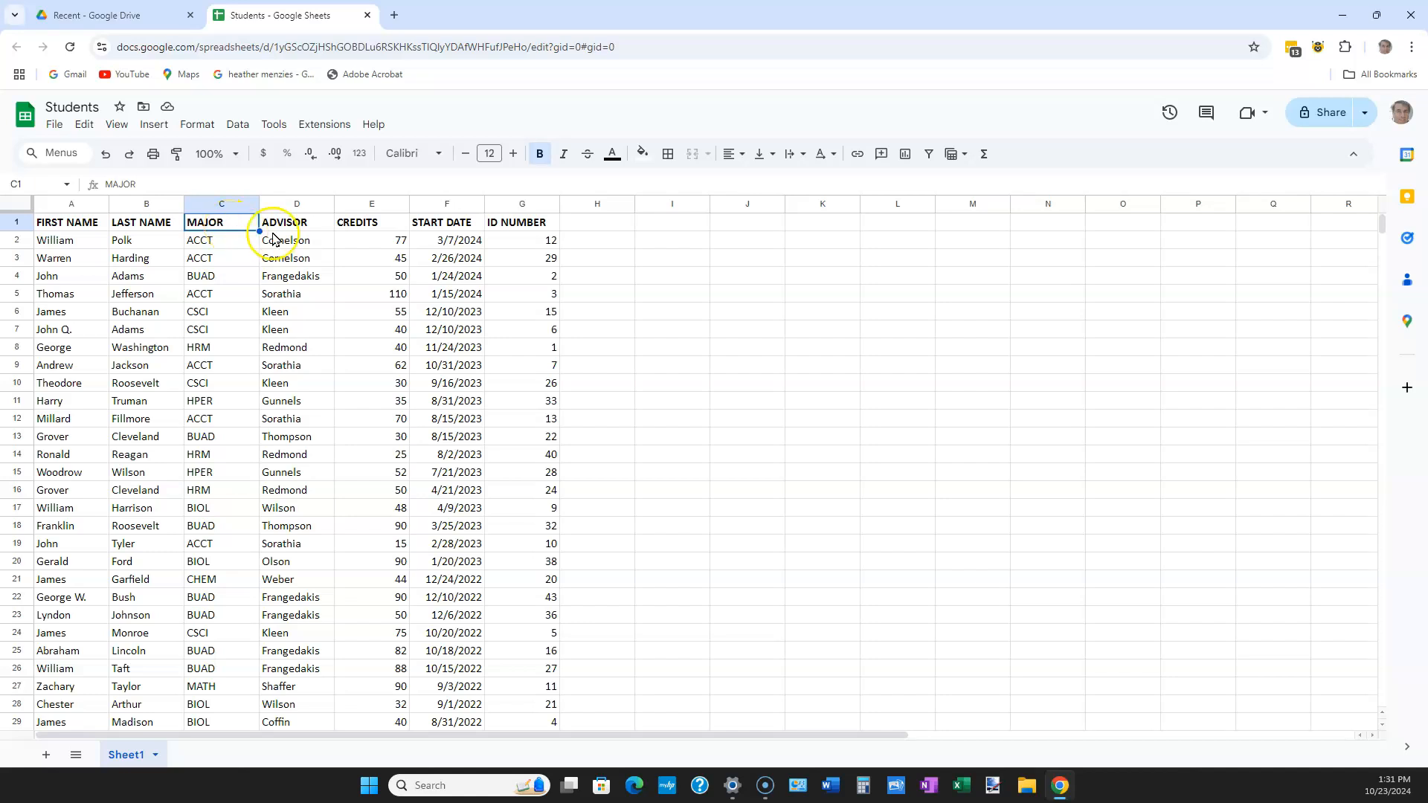
{"action": "left_click", "coordinate": [394, 225]}
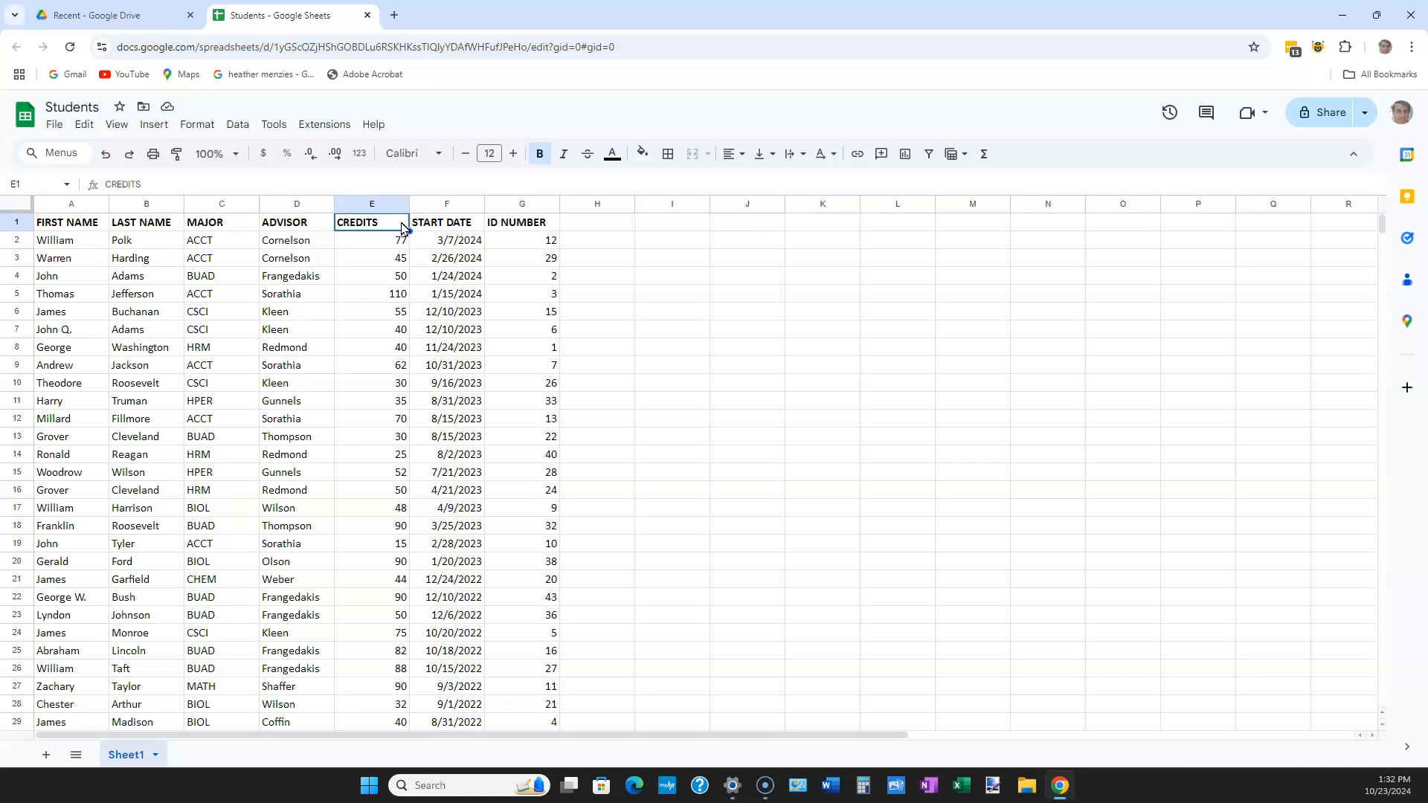
{"action": "left_click", "coordinate": [931, 155]}
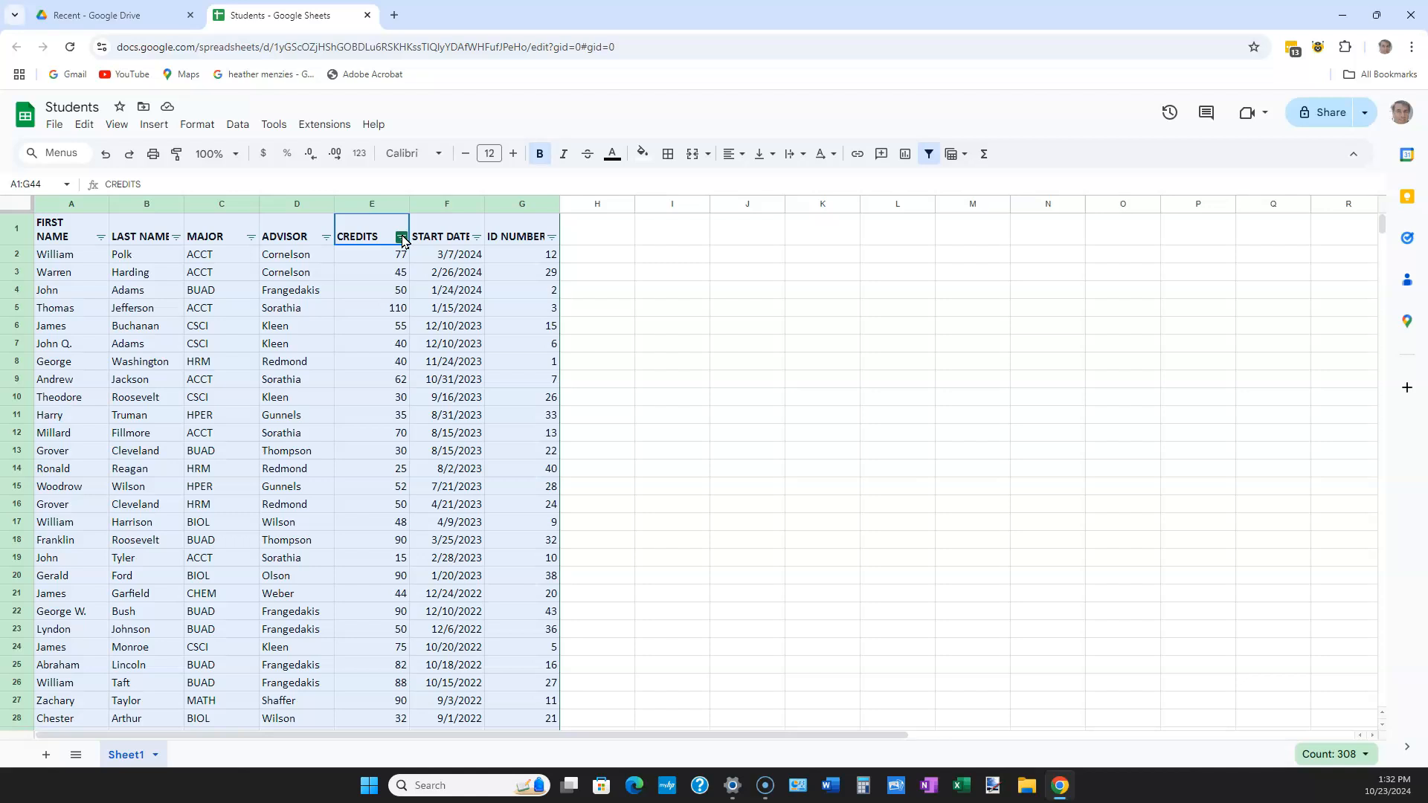
Filter the CREDITS column by condition to show only students with credits less than 30
{"action": "left_click", "coordinate": [402, 238]}
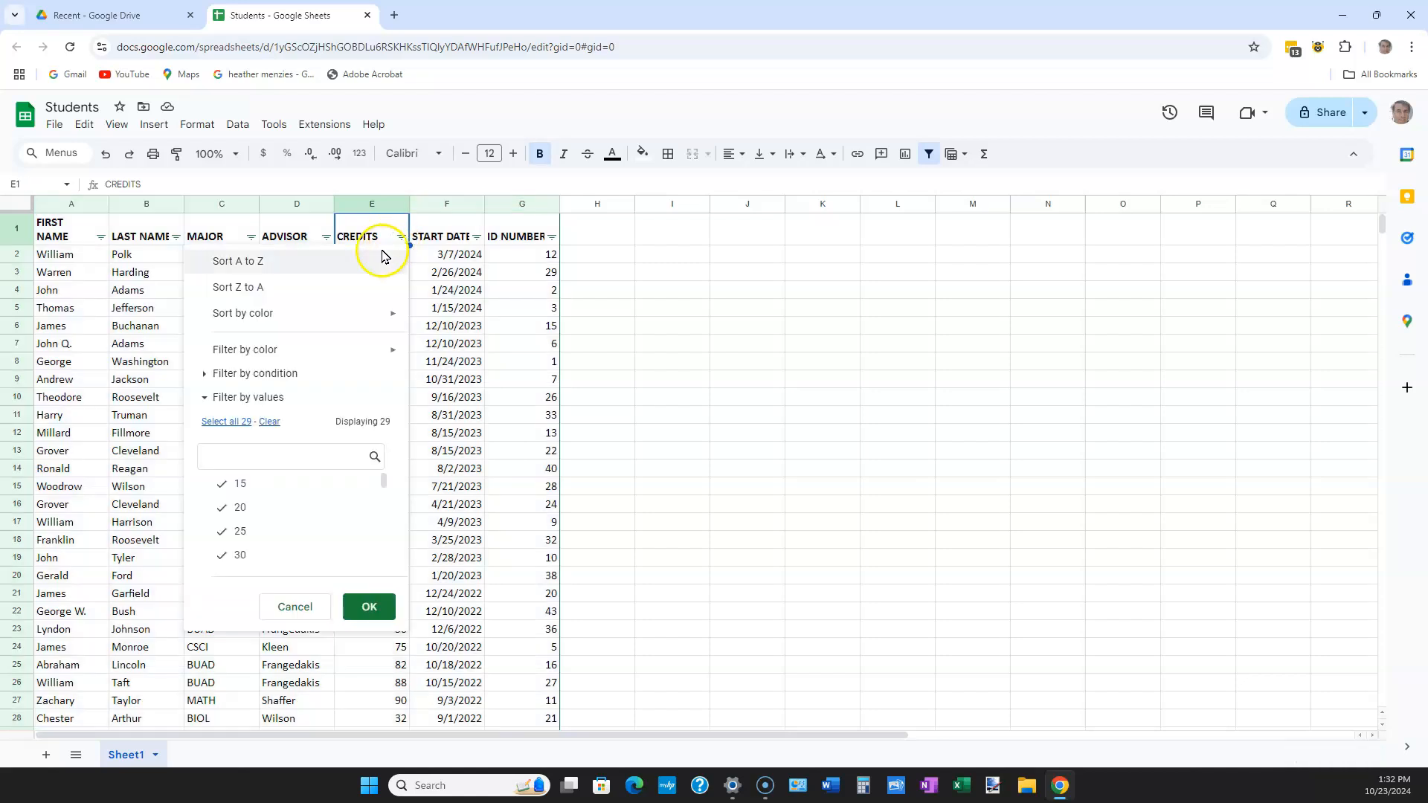
{"action": "left_click", "coordinate": [205, 398]}
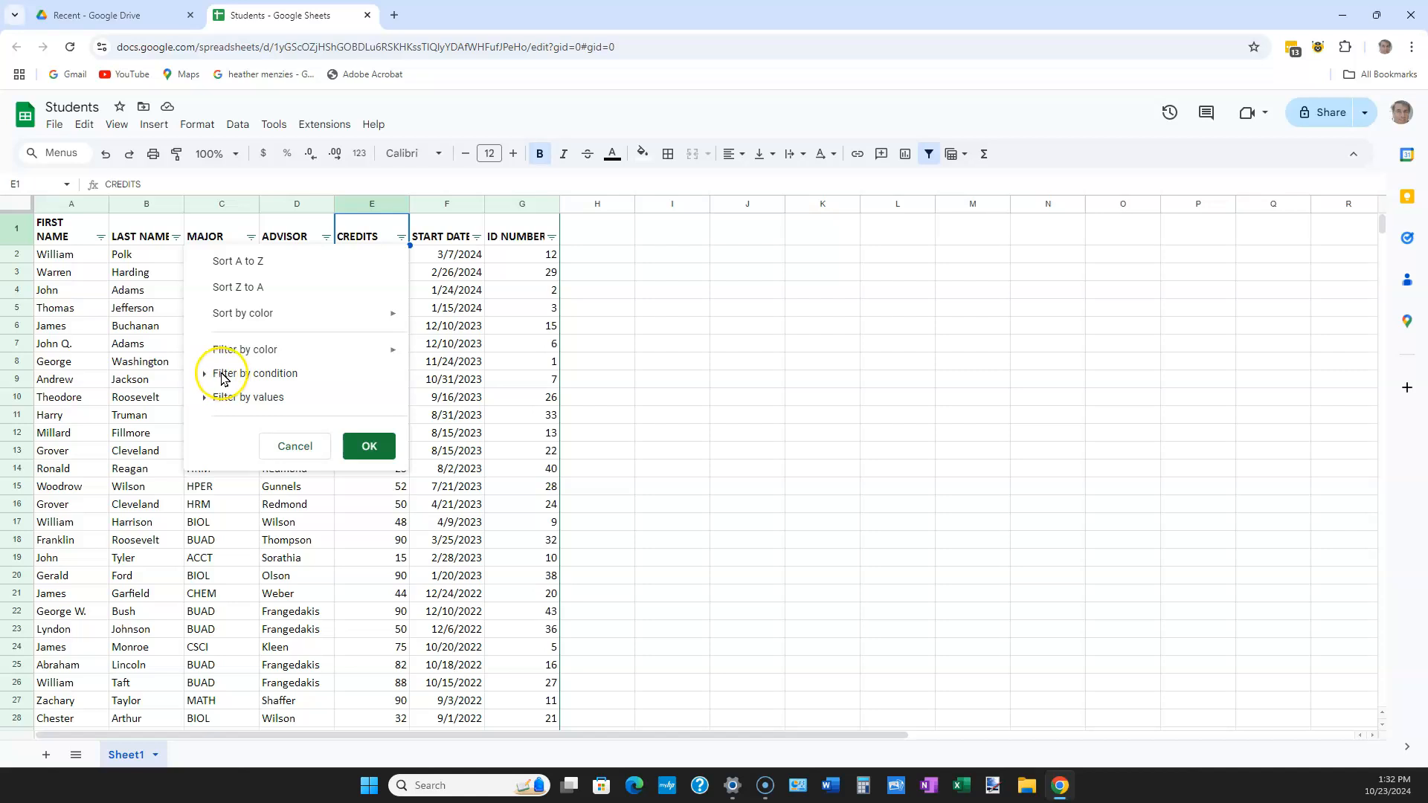
{"action": "left_click", "coordinate": [207, 375]}
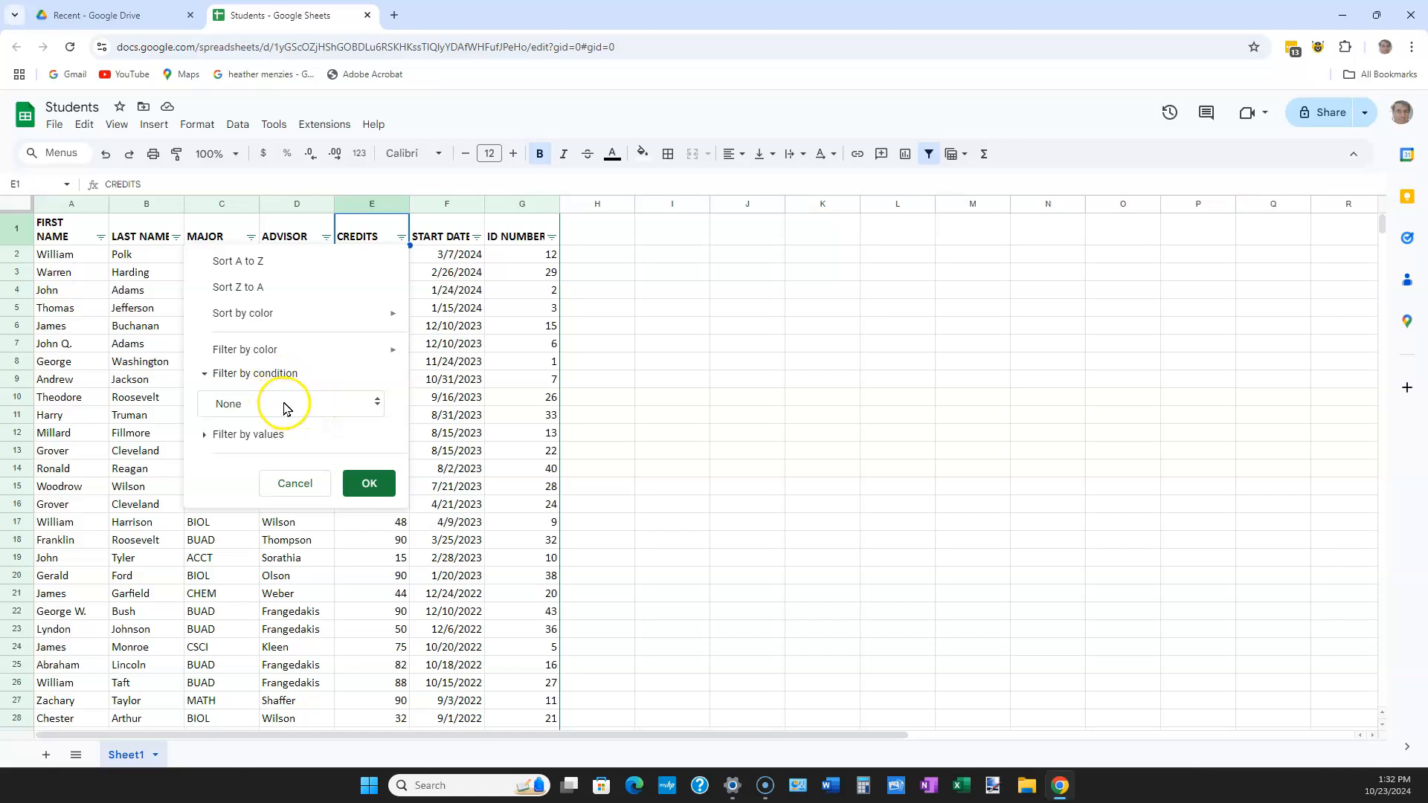
{"action": "left_click", "coordinate": [339, 405]}
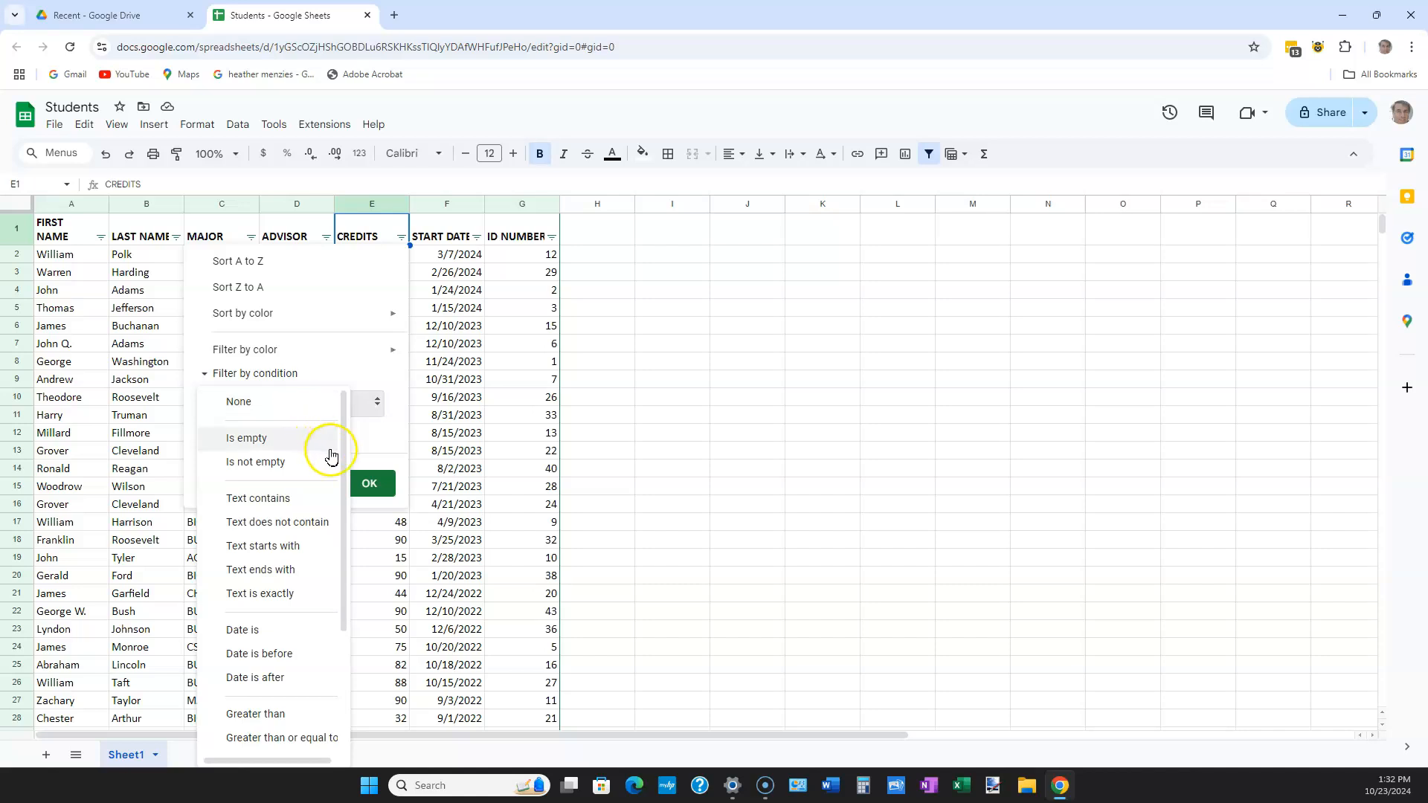
{"action": "left_click_drag", "start_coordinate": [342, 454], "coordinate": [331, 607]}
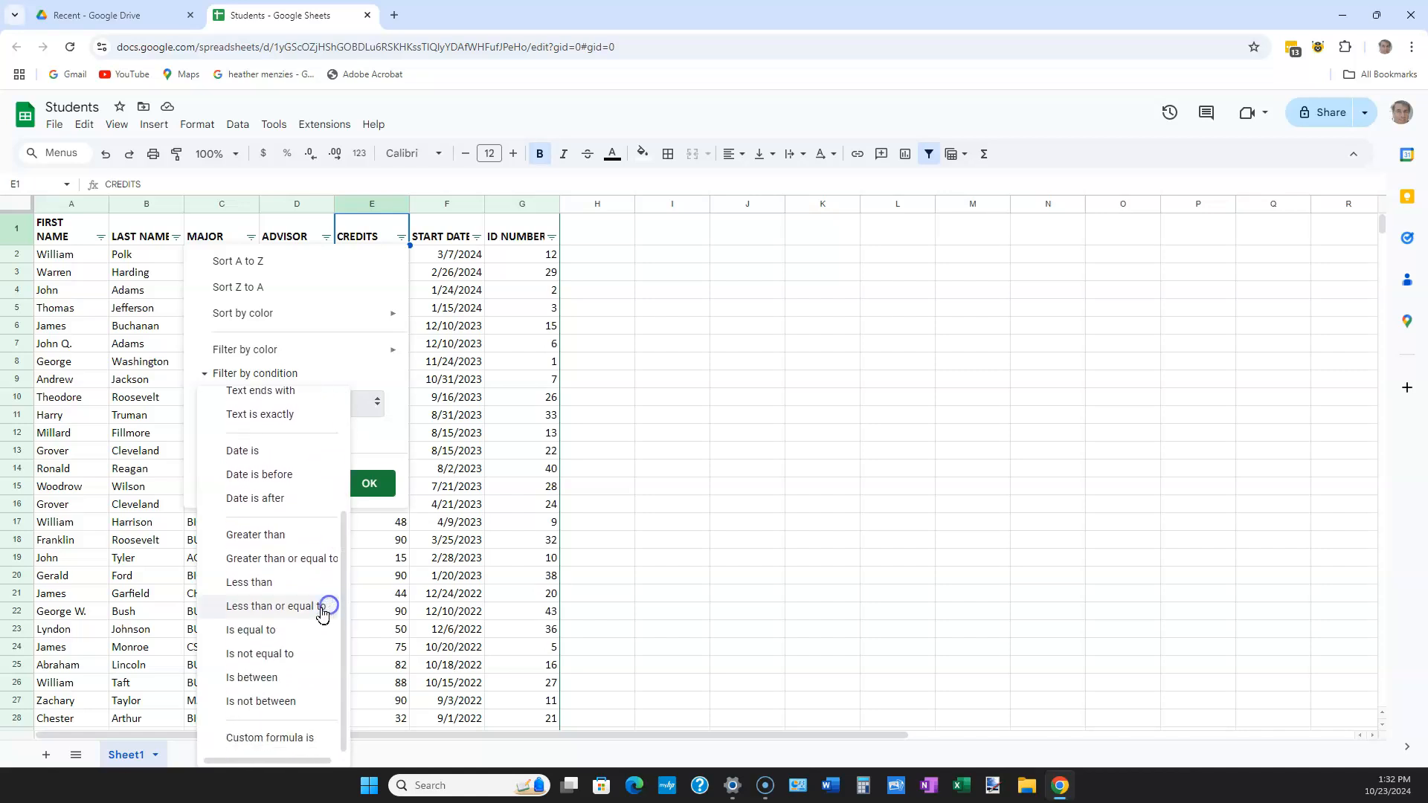
{"action": "left_click", "coordinate": [255, 584]}
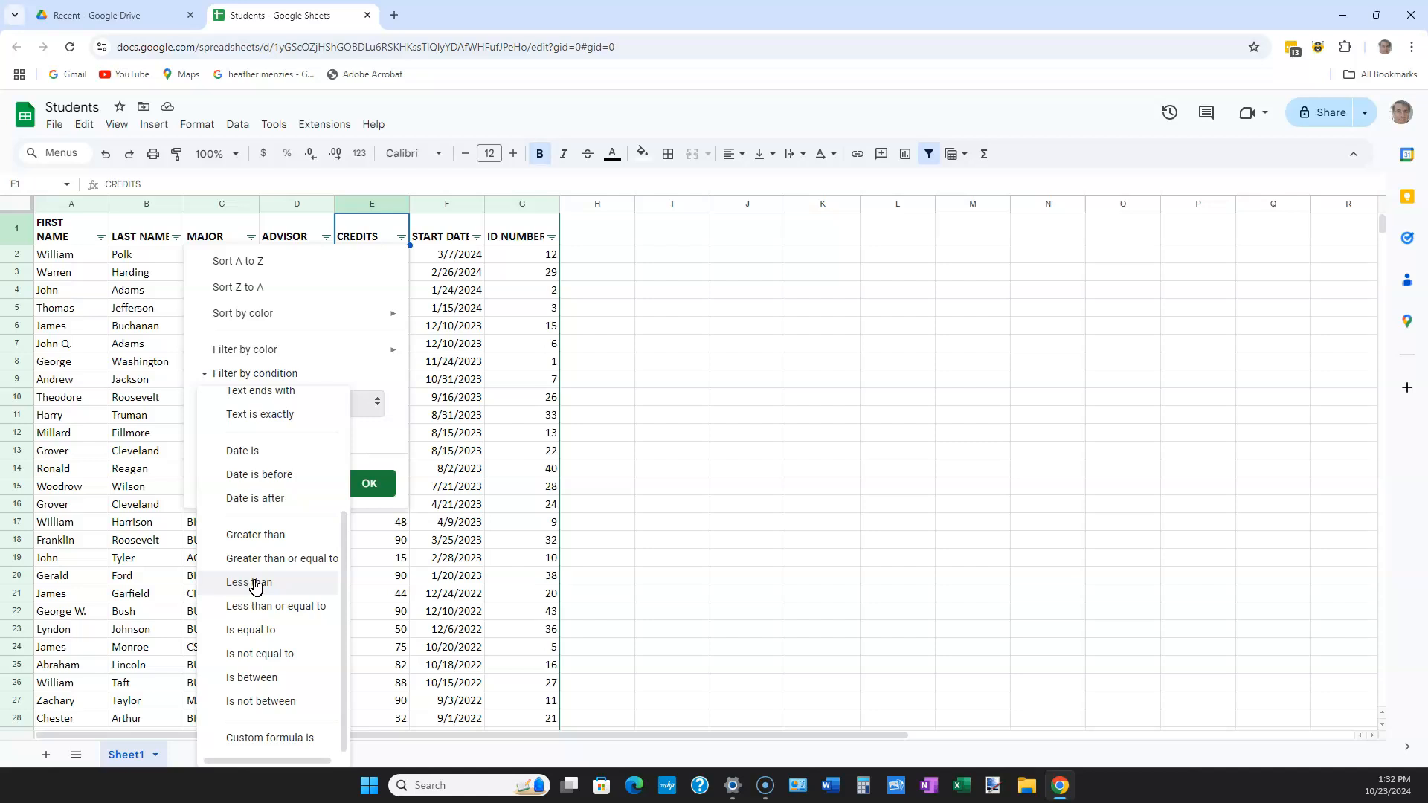
{"action": "left_click", "coordinate": [255, 584]}
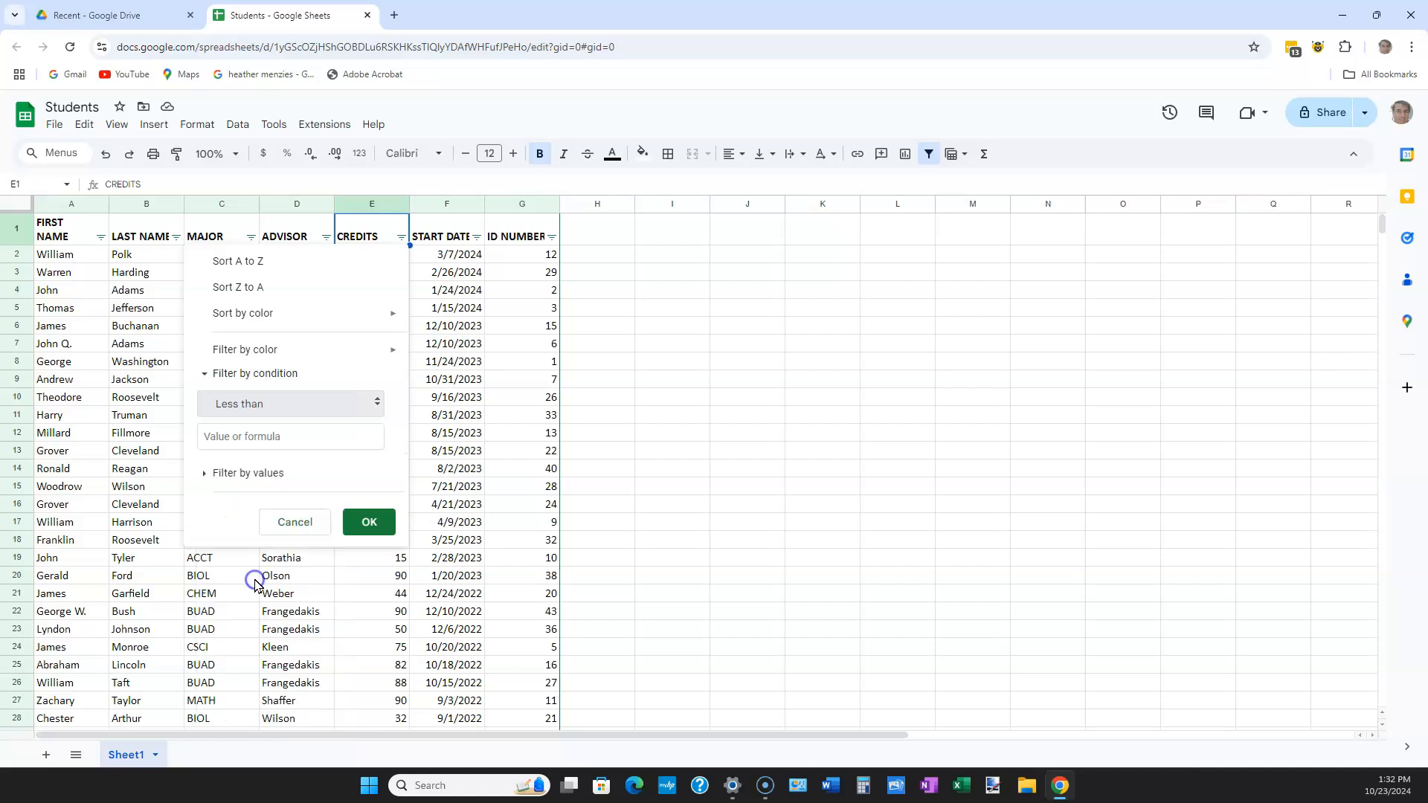
{"action": "left_click", "coordinate": [293, 436]}
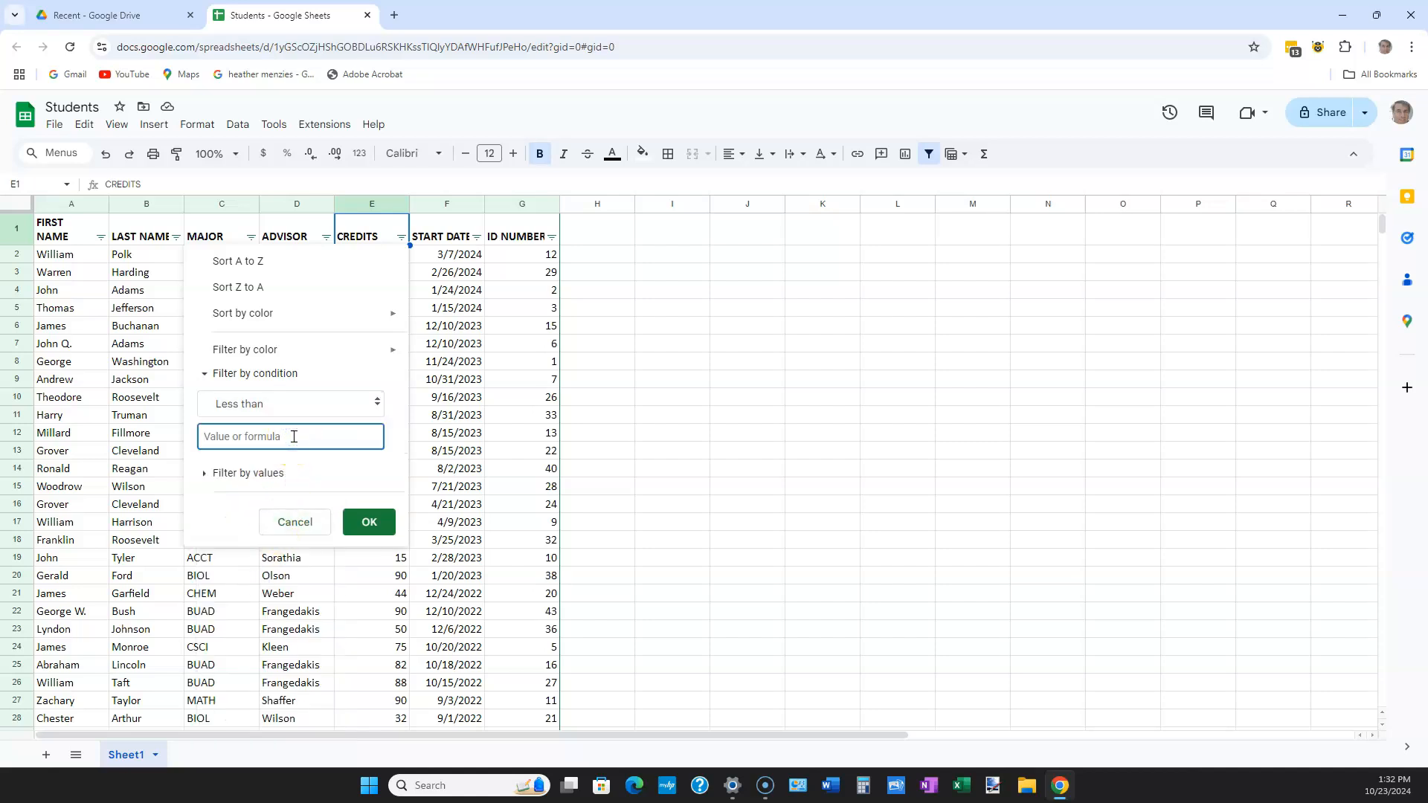
{"action": "type", "text": "30"}
{"action": "left_click", "coordinate": [372, 522]}
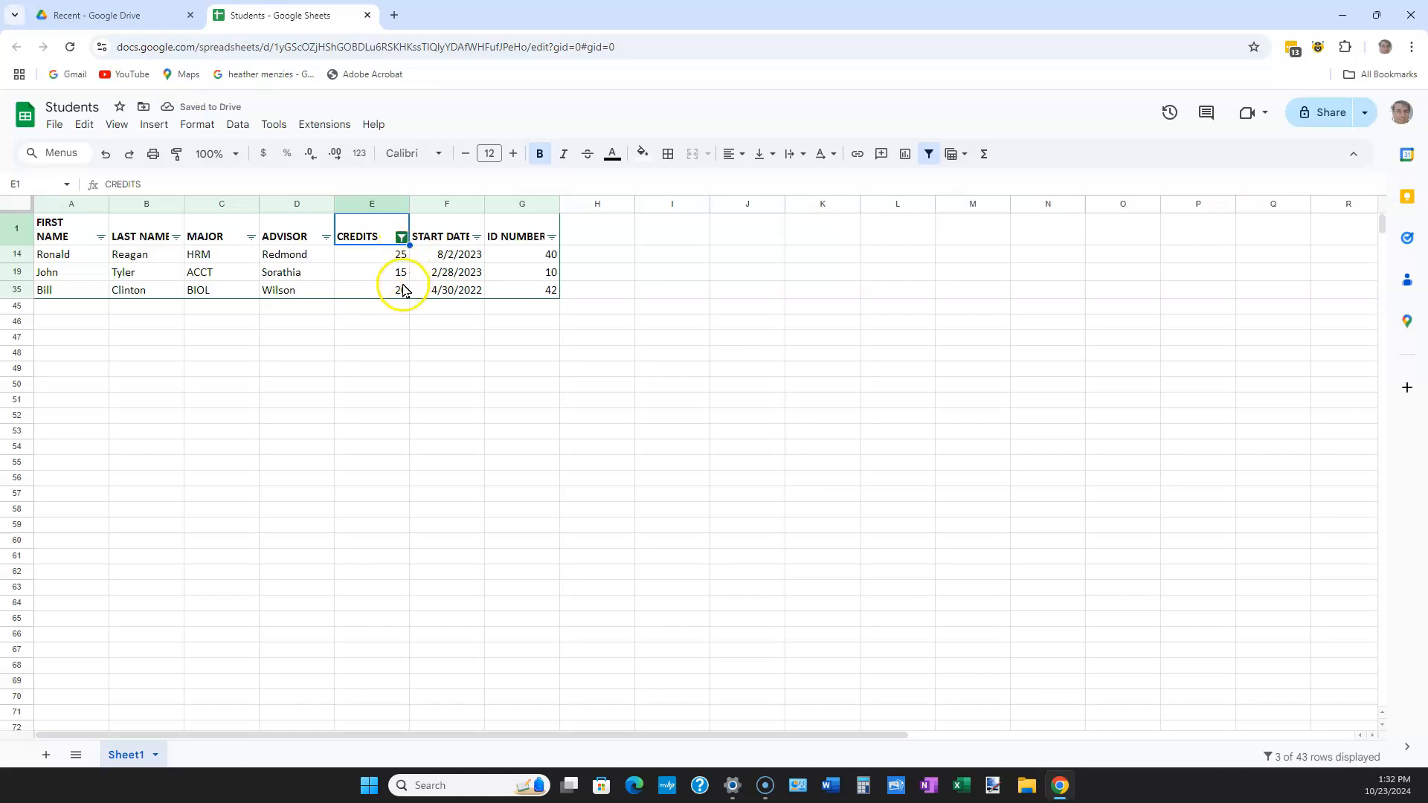
Remove the filter and turn filtering back on for the table with the START DATE header selected
{"action": "left_click", "coordinate": [928, 154]}
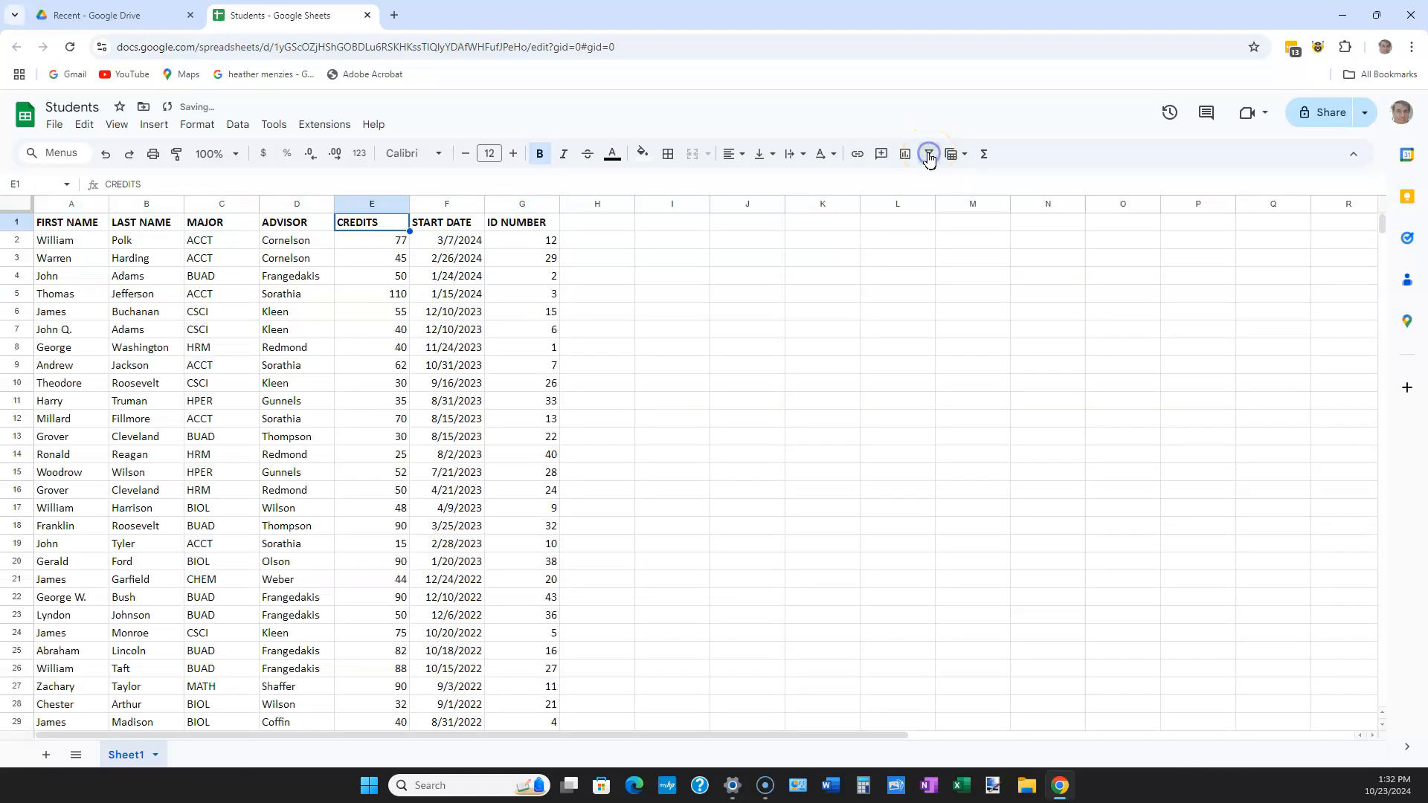
{"action": "left_click", "coordinate": [461, 224]}
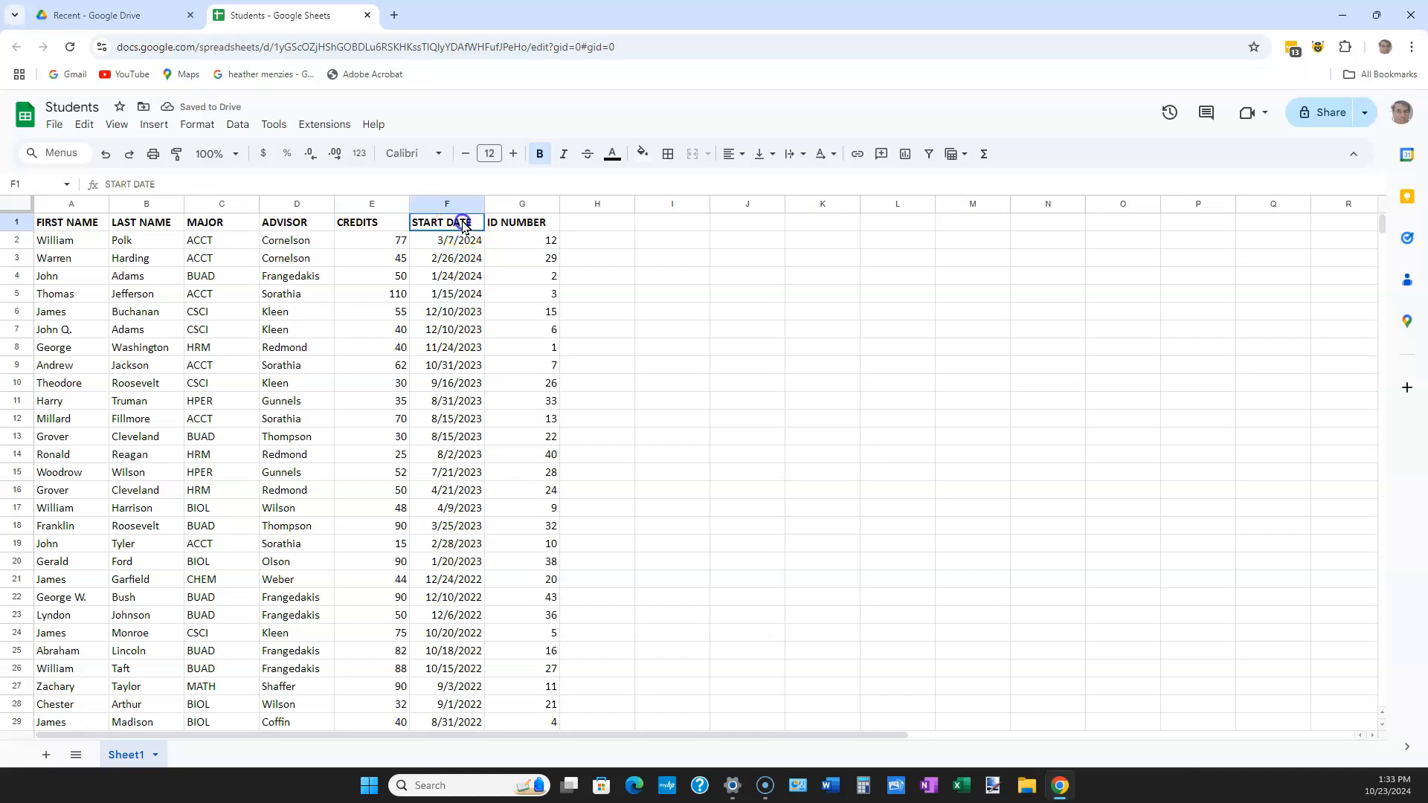
{"action": "left_click", "coordinate": [928, 154]}
Filter the START DATE column by condition to show only dates after the exact date 12/31/2022
{"action": "left_click", "coordinate": [476, 238]}
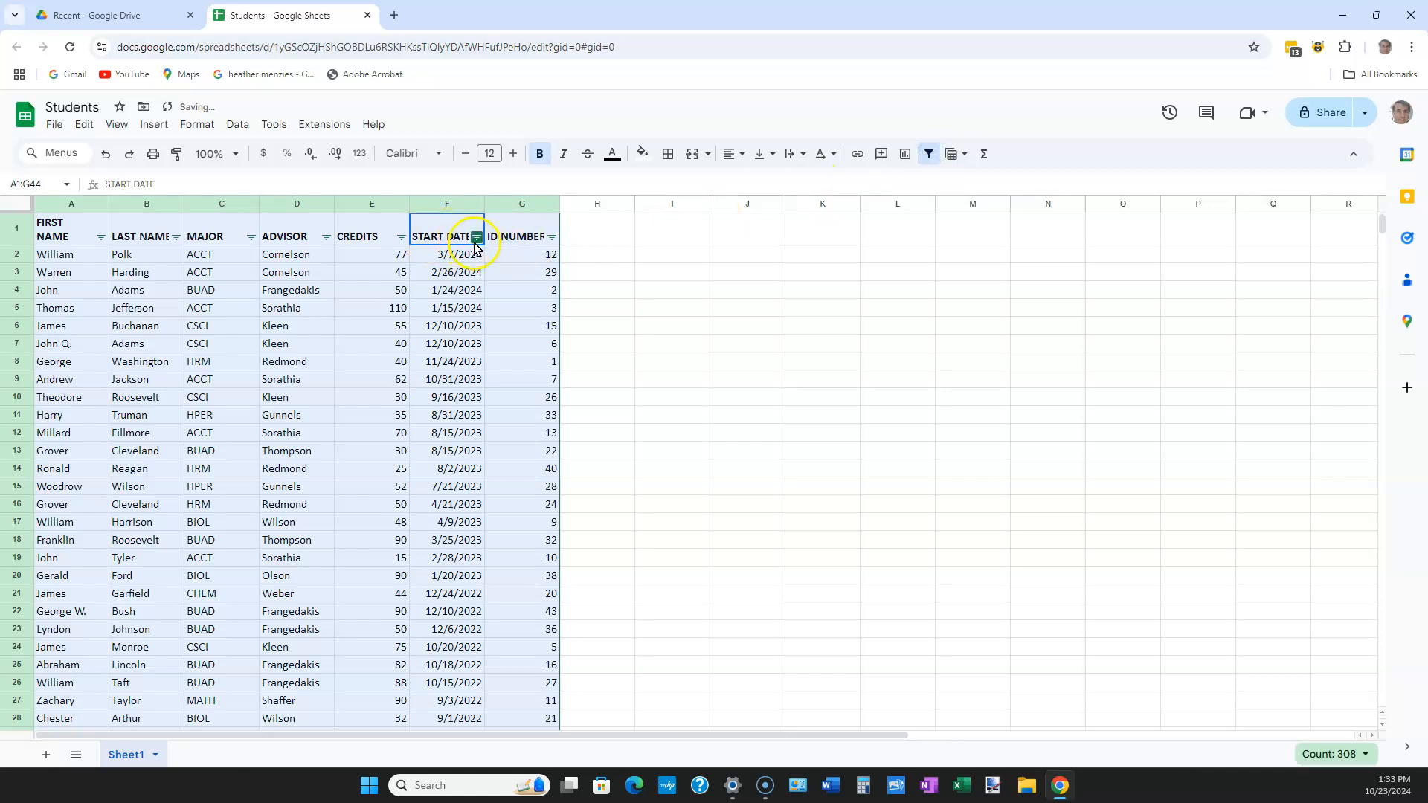
{"action": "left_click", "coordinate": [476, 237]}
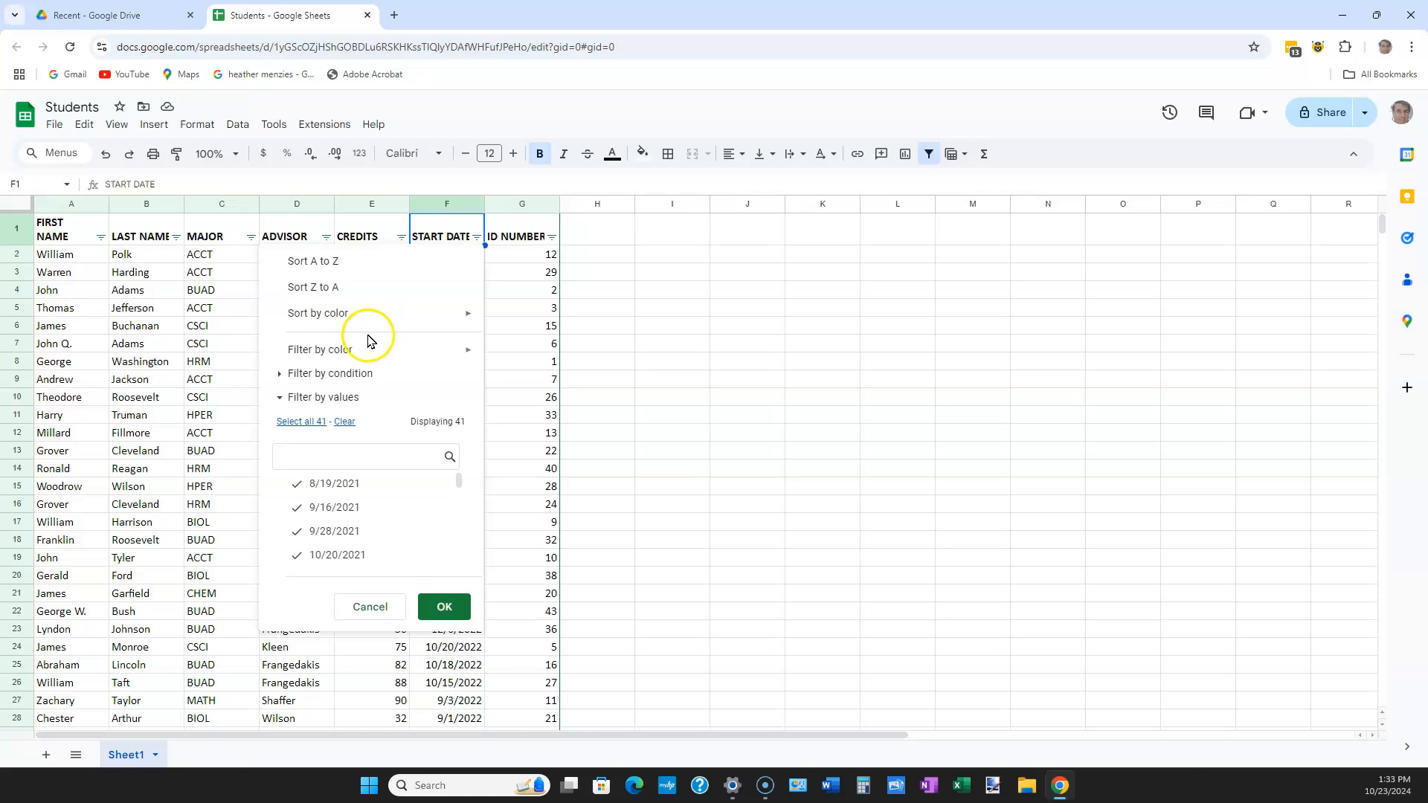
{"action": "left_click", "coordinate": [281, 400]}
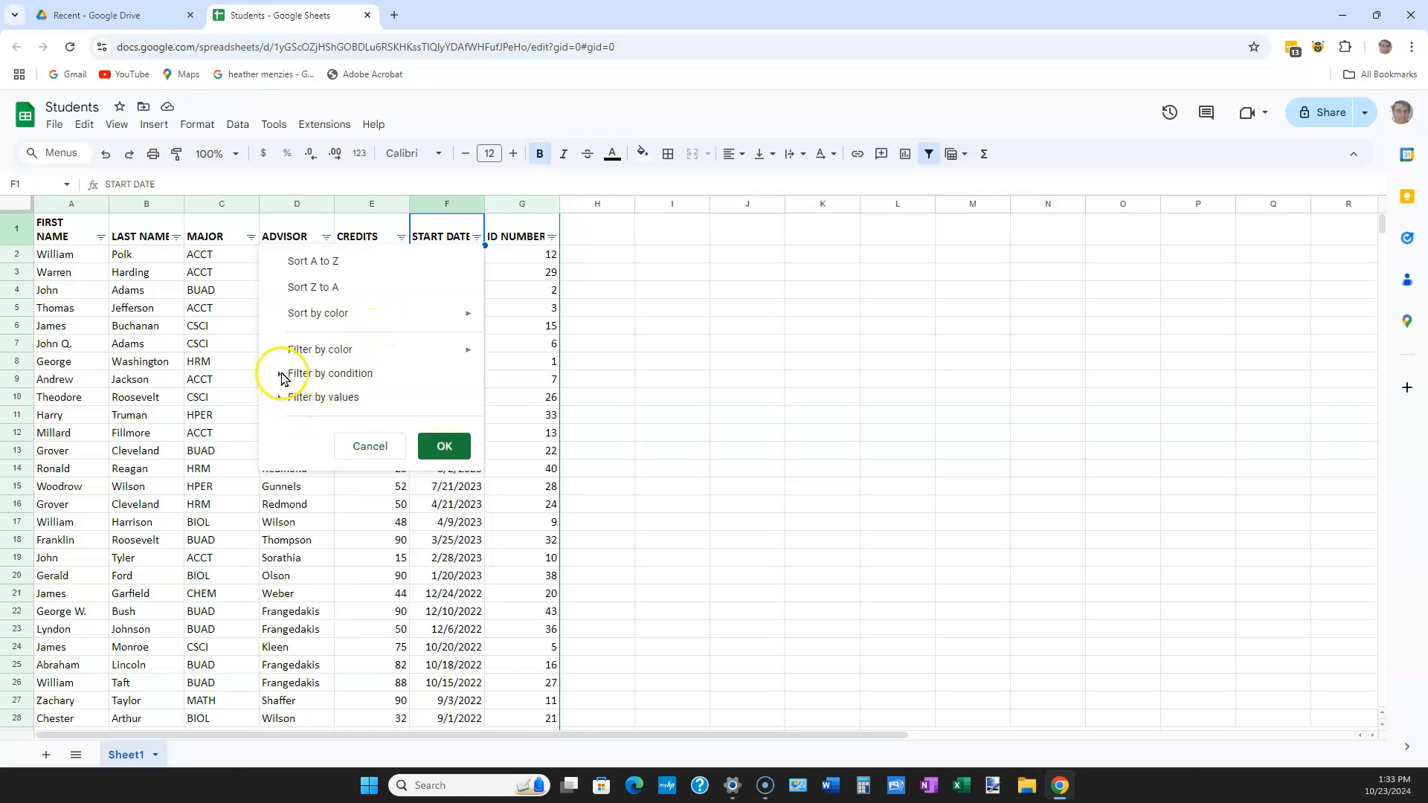
{"action": "left_click", "coordinate": [281, 376]}
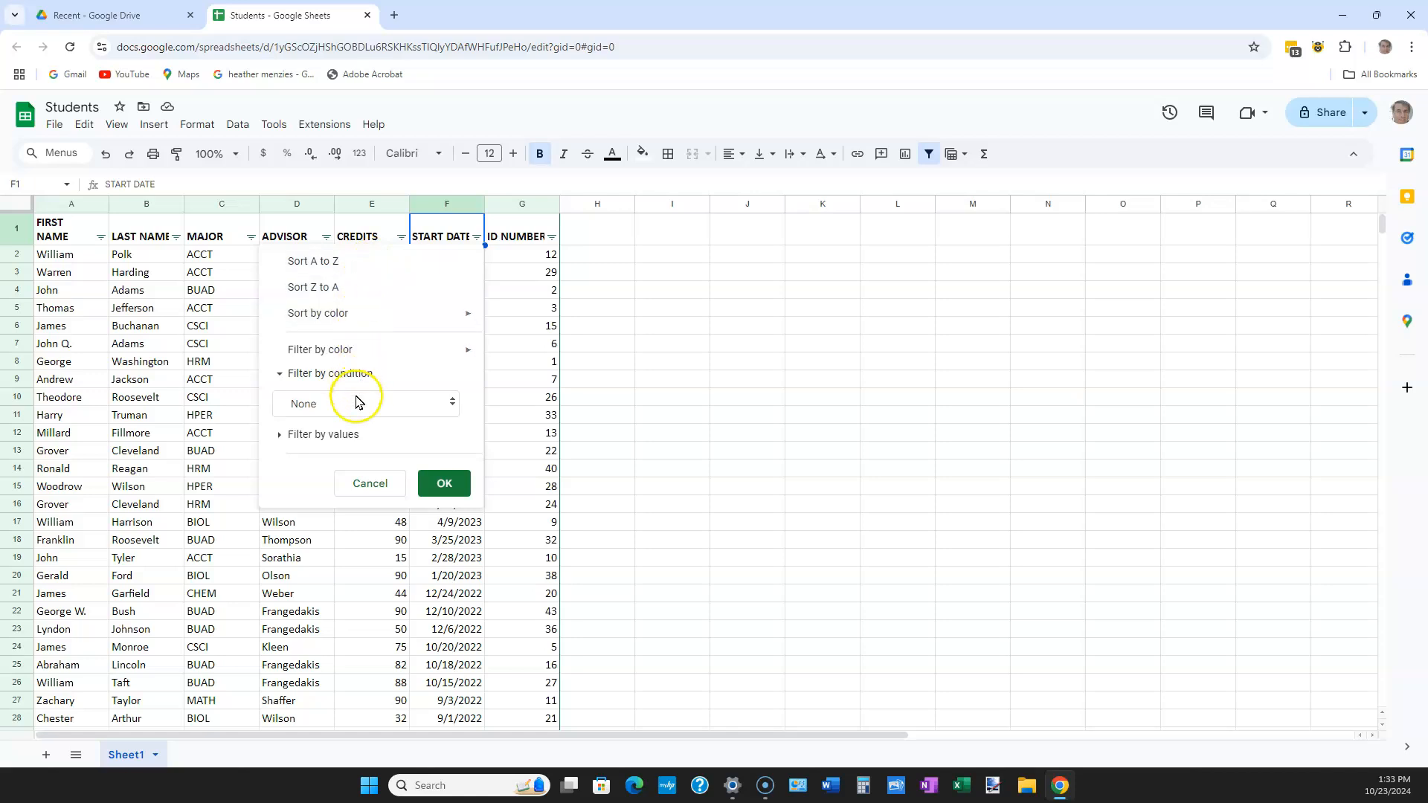
{"action": "left_click", "coordinate": [417, 408]}
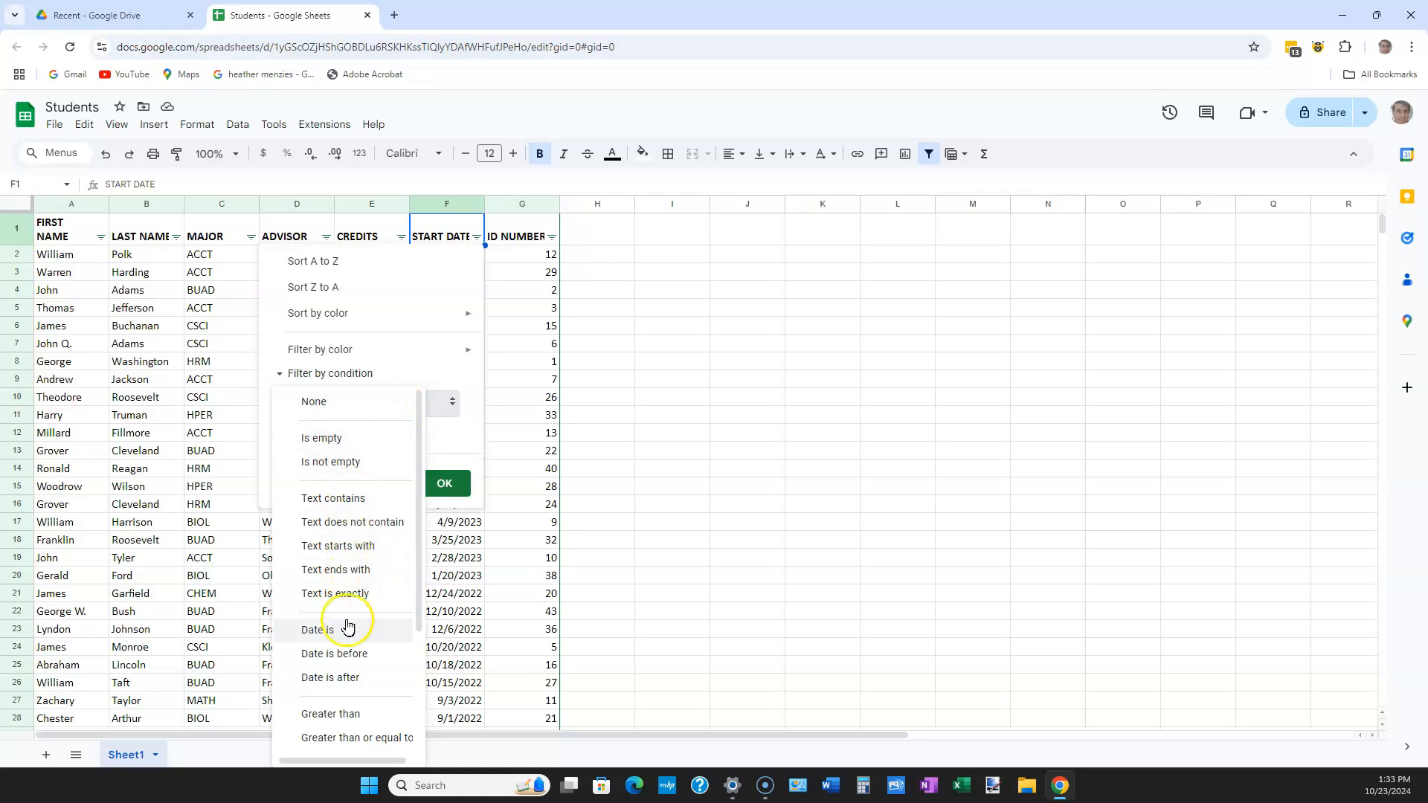
{"action": "left_click", "coordinate": [343, 678]}
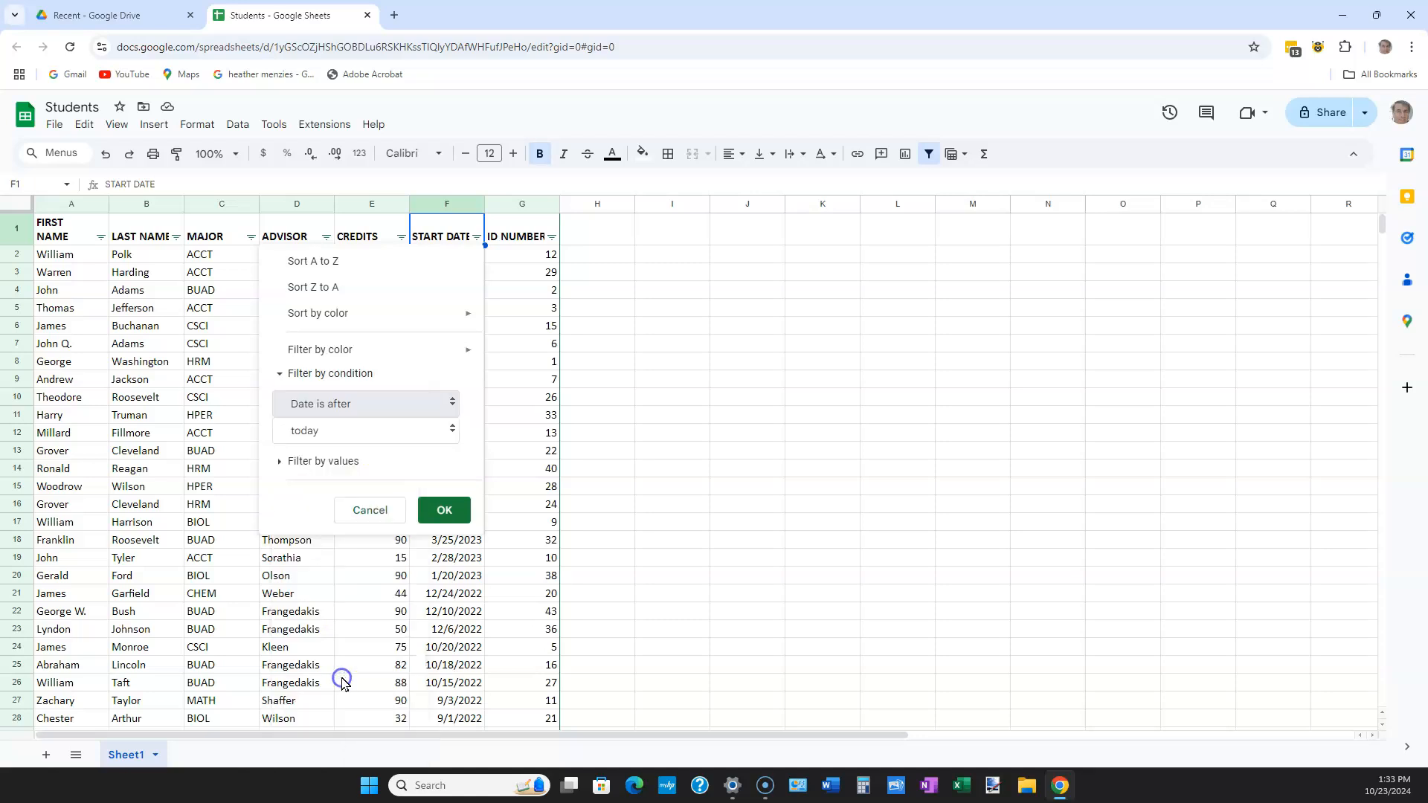
{"action": "left_click", "coordinate": [347, 432]}
{"action": "left_click", "coordinate": [327, 518]}
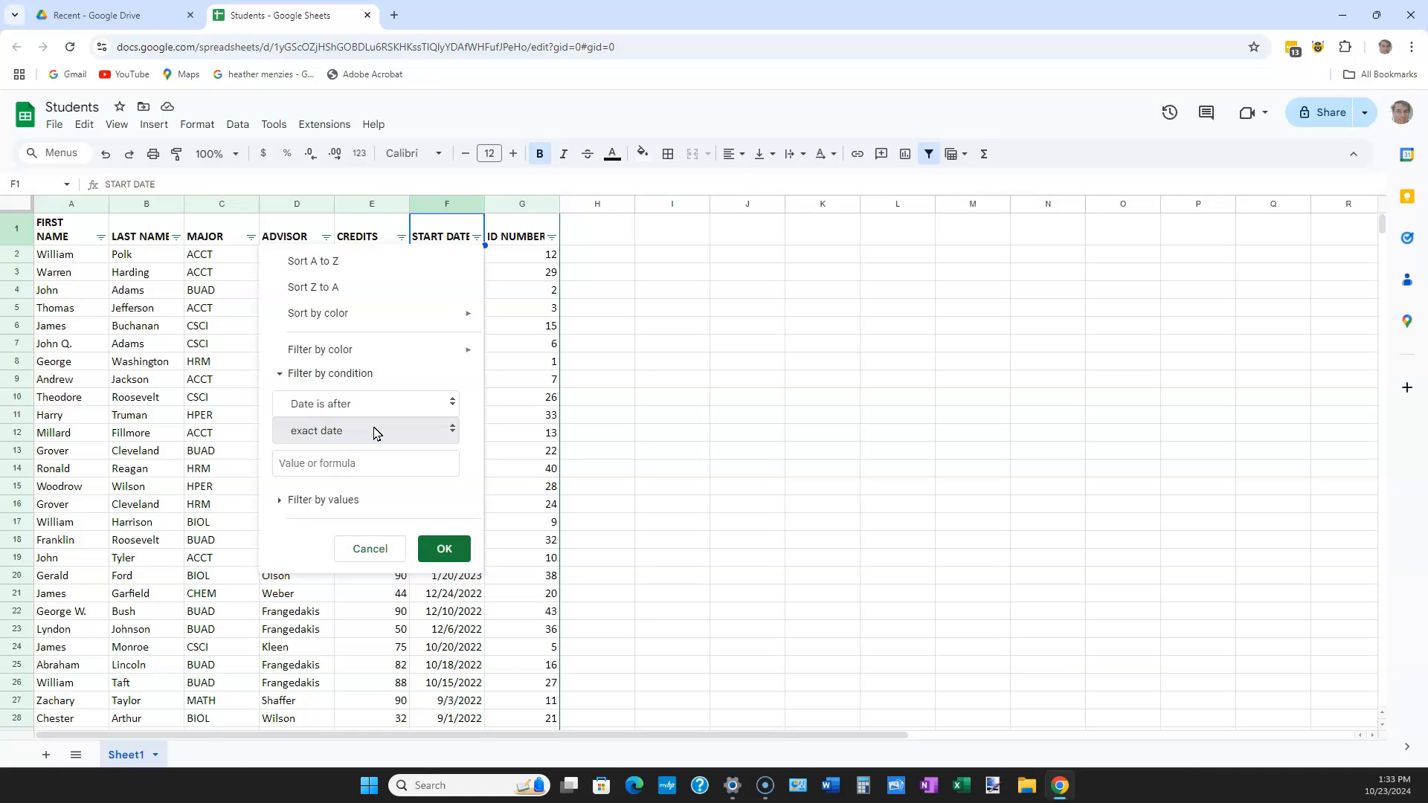
{"action": "left_click", "coordinate": [360, 464]}
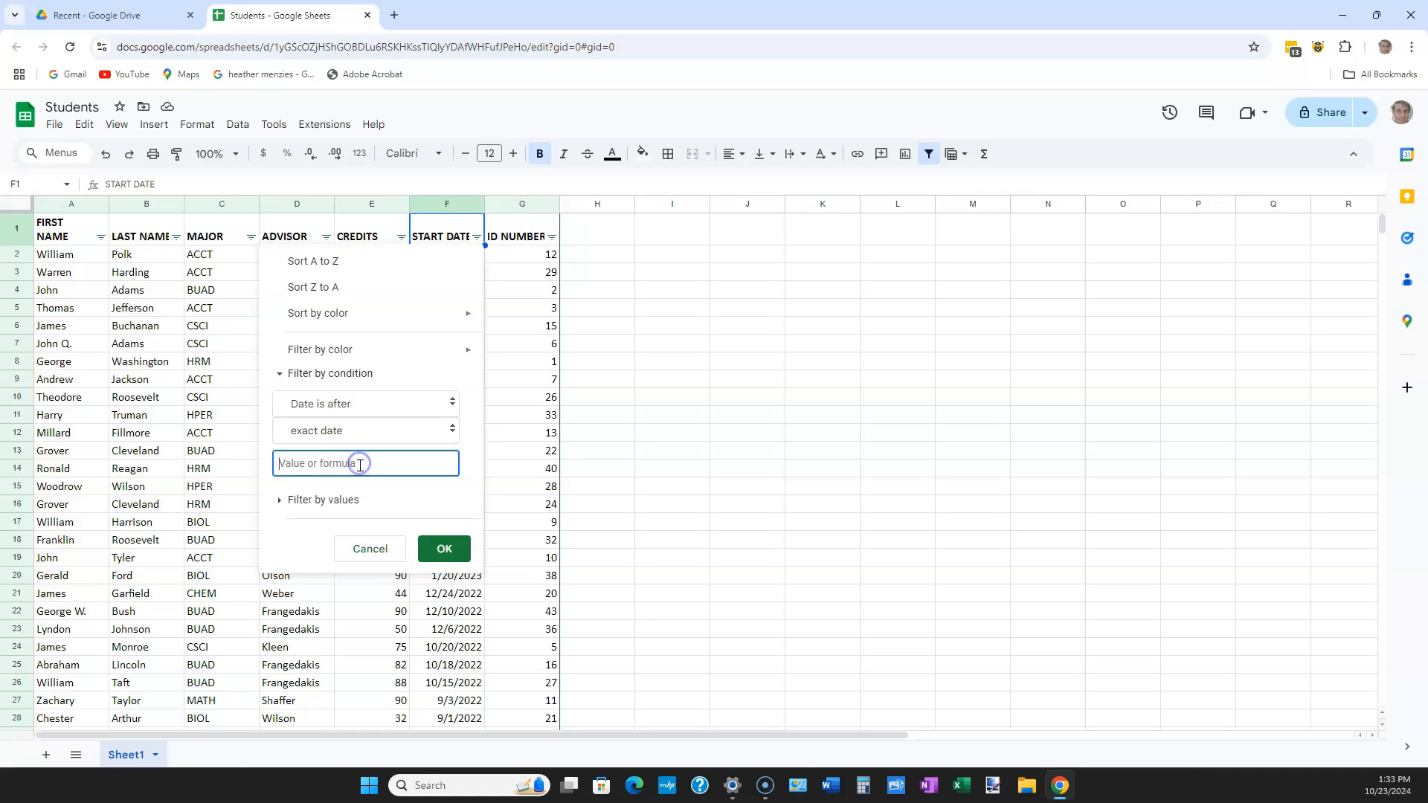
{"action": "type", "text": "12/31/2022"}
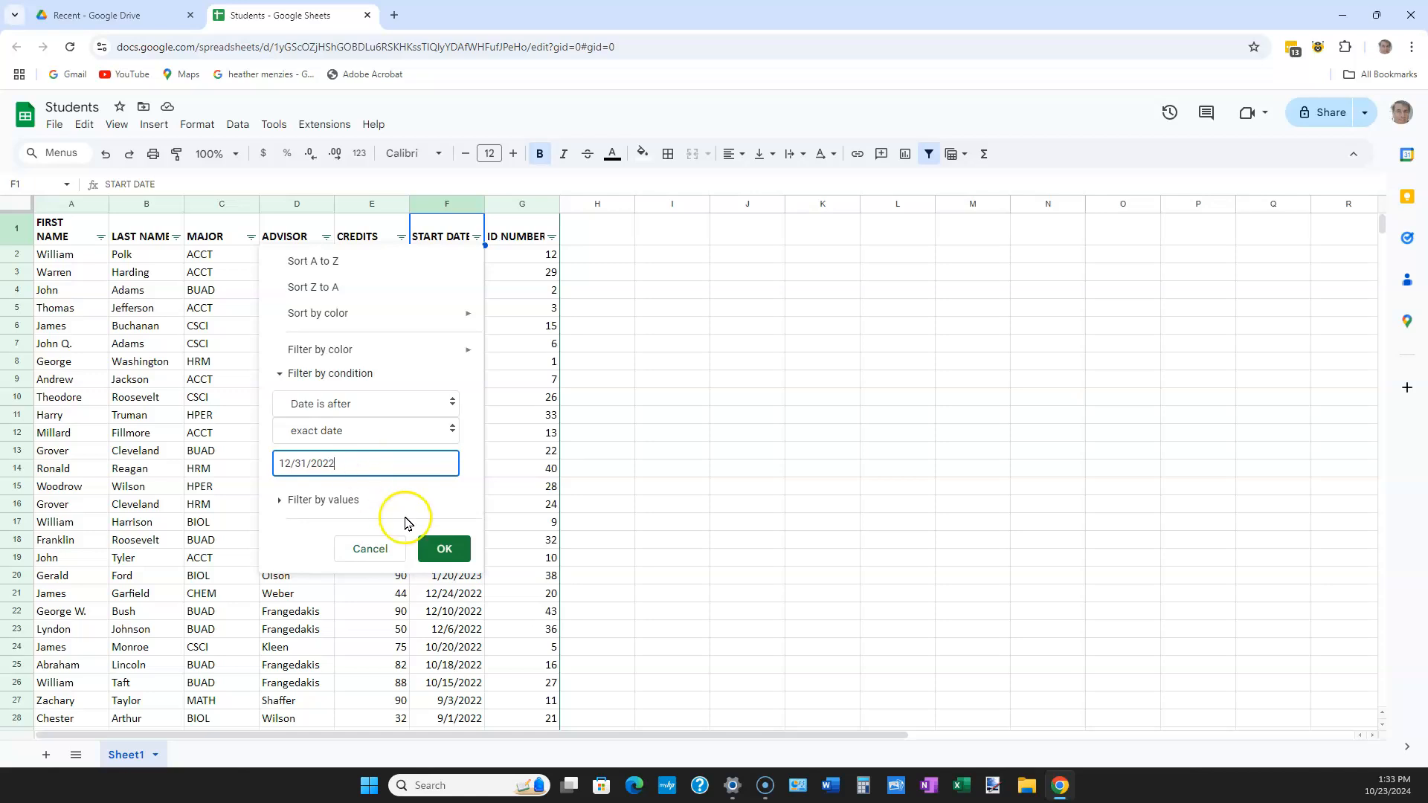
{"action": "left_click", "coordinate": [444, 548]}
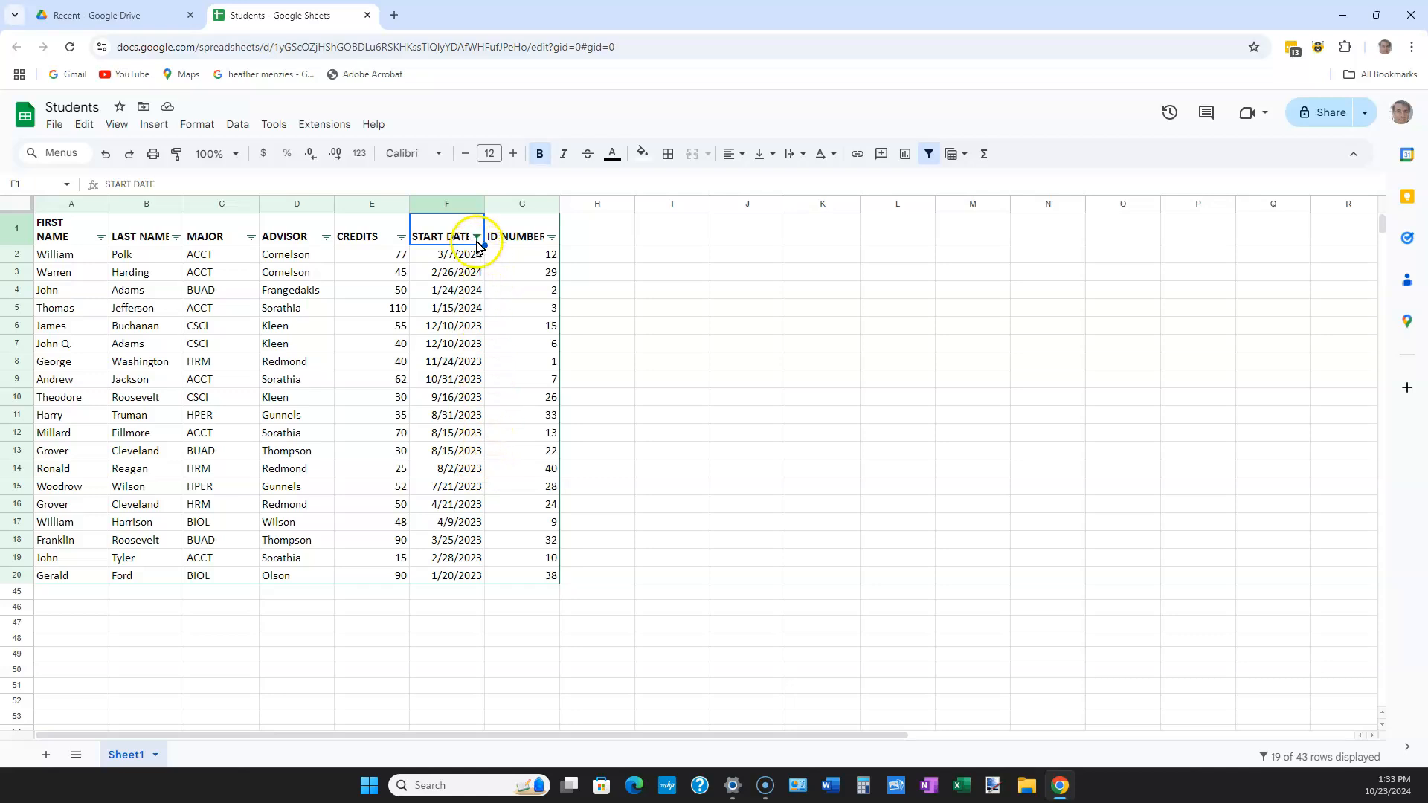
Change the start date in F6 to 12/31/2023 and the one in F20 to 1/1/2023
{"action": "left_click", "coordinate": [471, 260]}
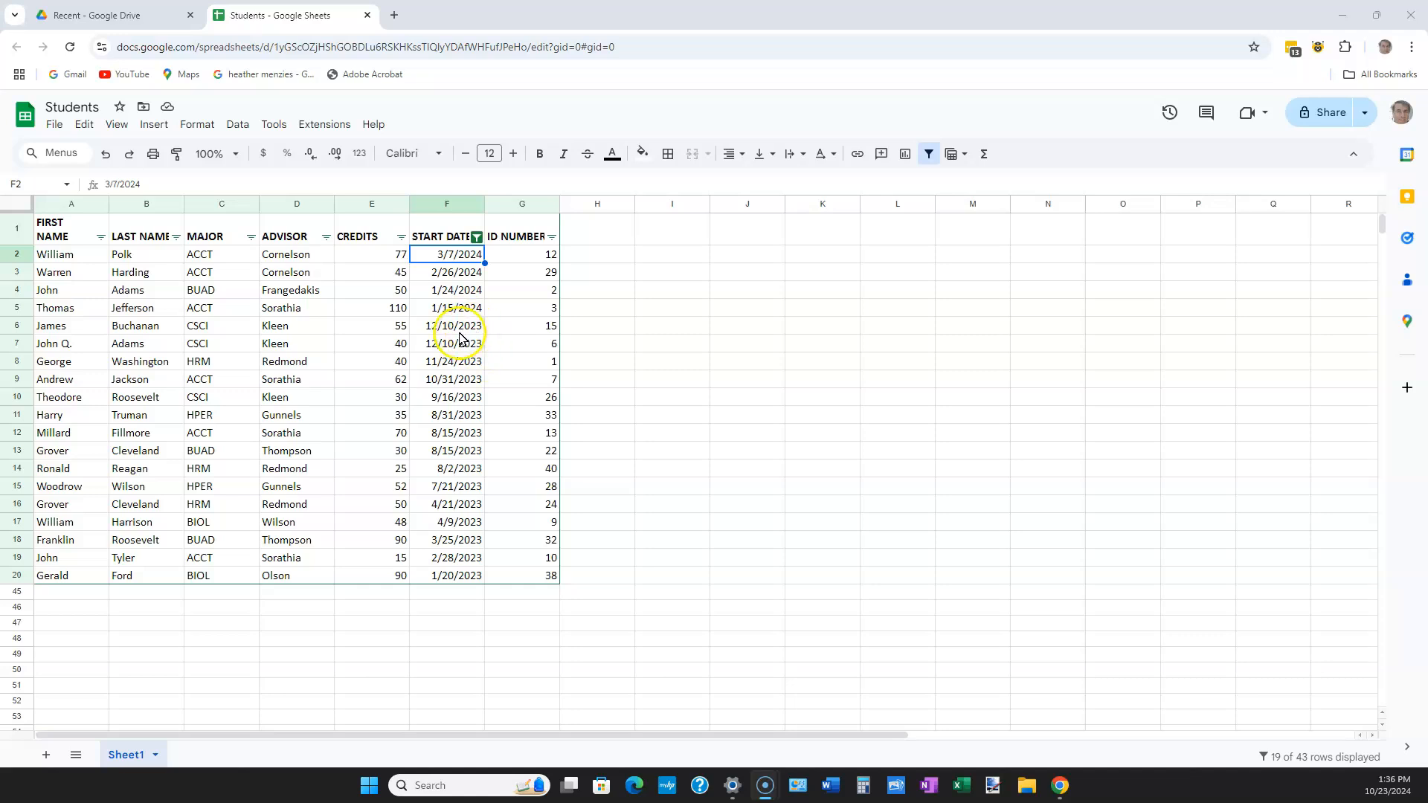
{"action": "left_click", "coordinate": [455, 331]}
{"action": "double_click", "coordinate": [454, 332]}
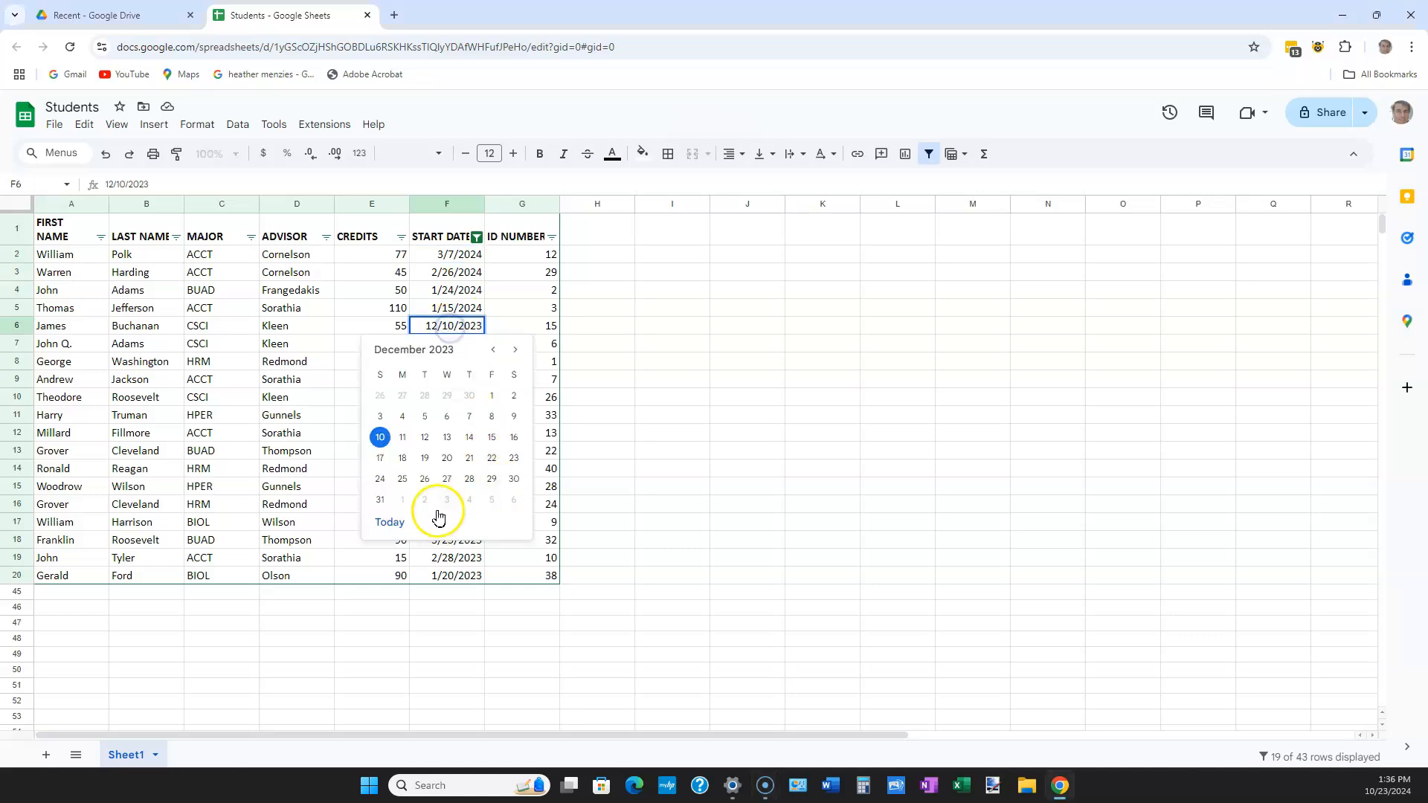
{"action": "left_click", "coordinate": [380, 499]}
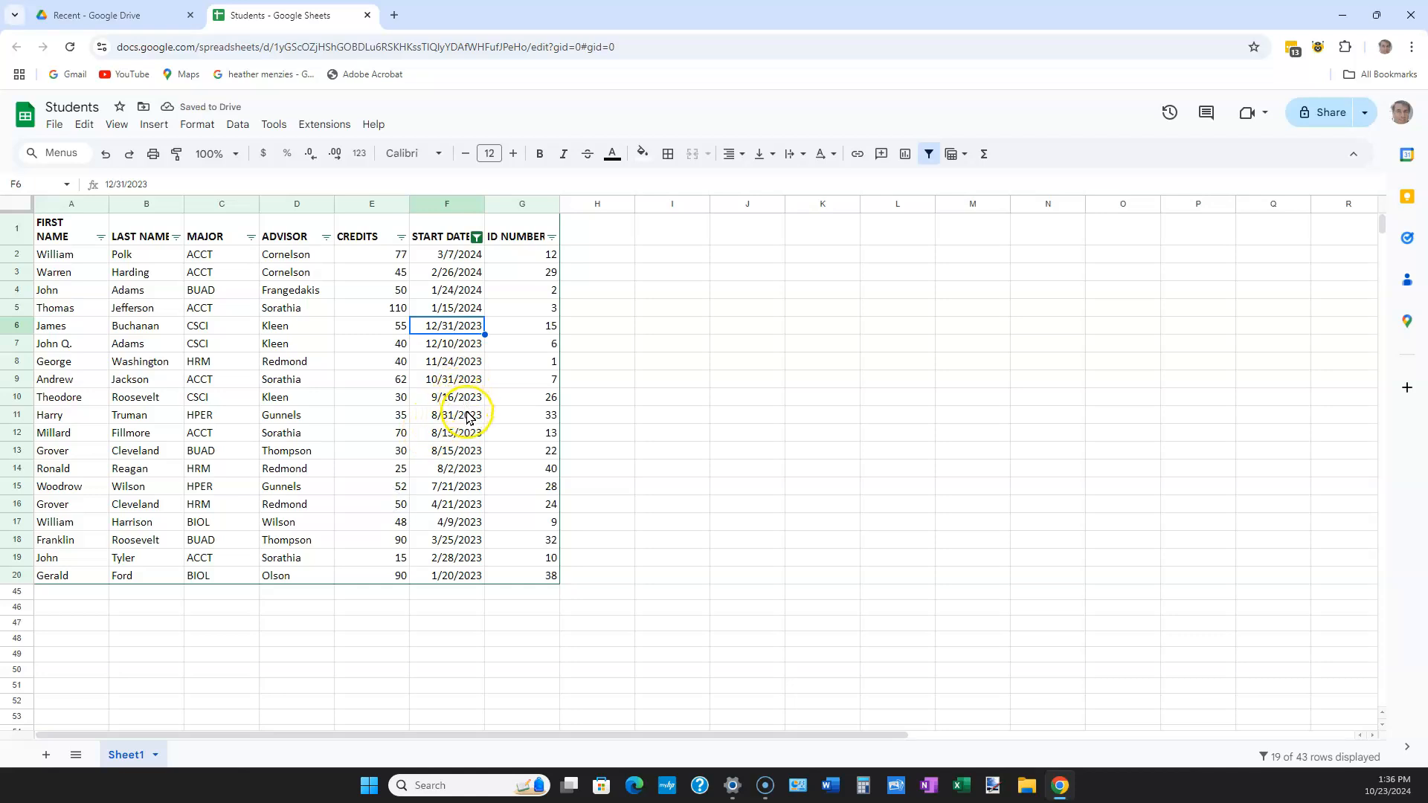
{"action": "double_click", "coordinate": [444, 583]}
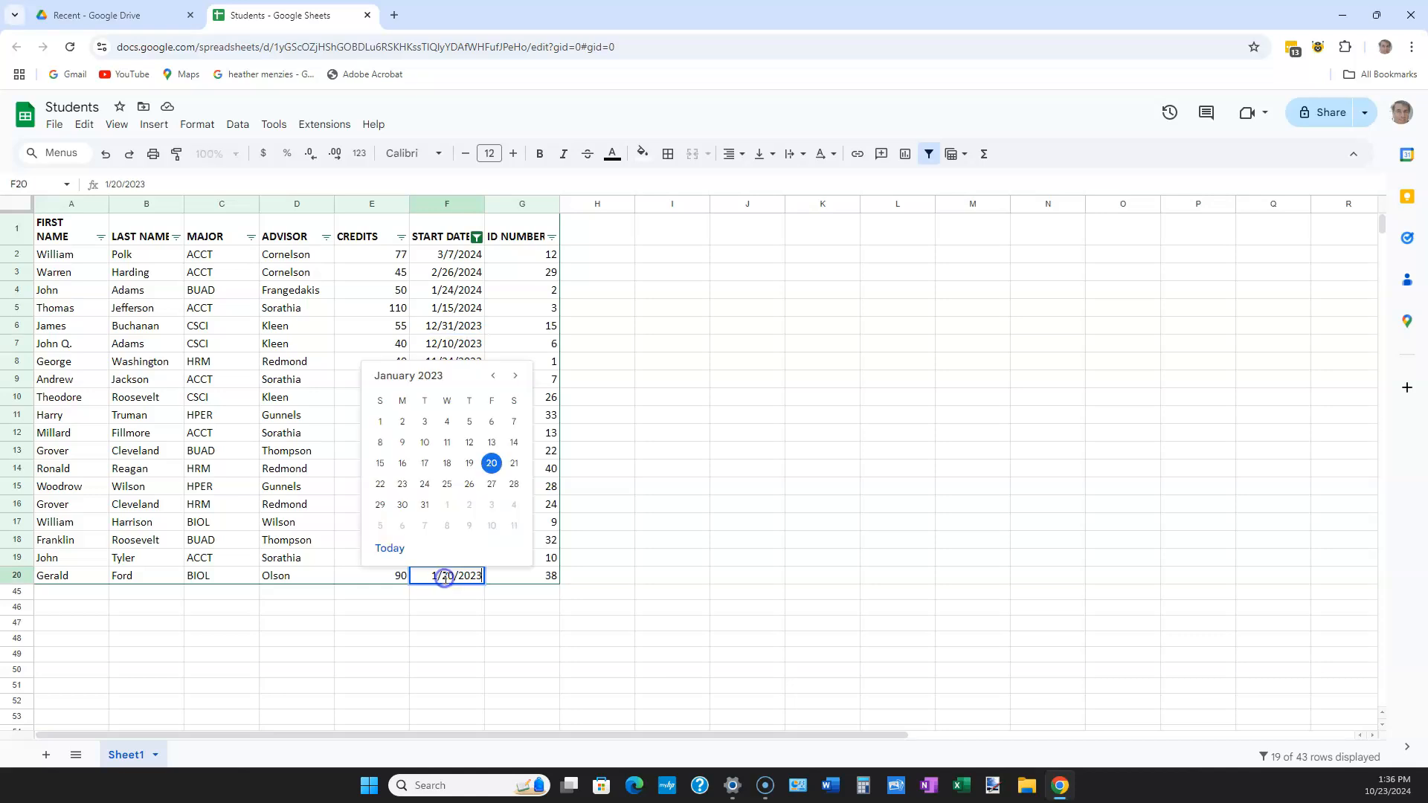
{"action": "left_click", "coordinate": [381, 422]}
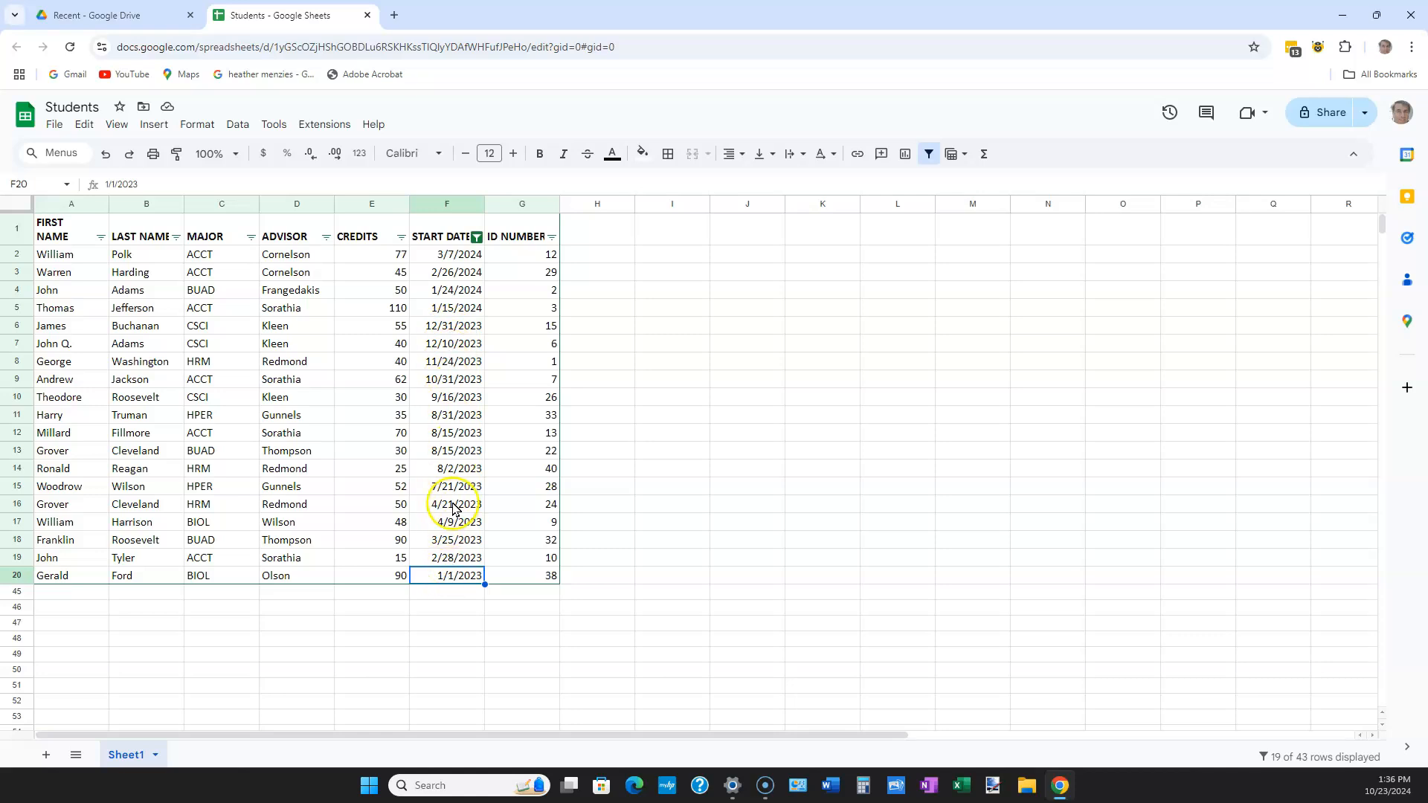
Change the START DATE filter condition to Is between 1/1/2023 and 12/31/2023 and apply it
{"action": "left_click", "coordinate": [478, 238]}
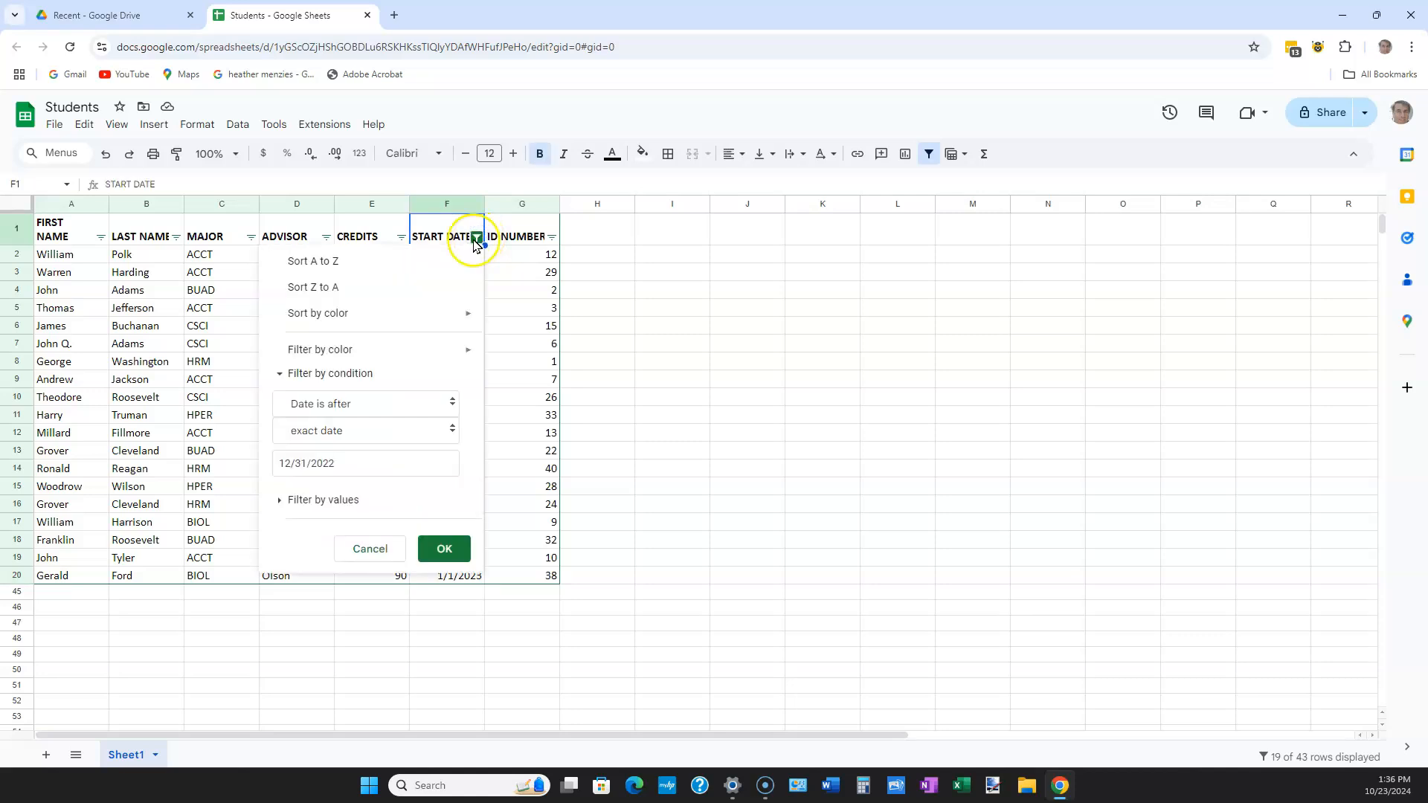
{"action": "left_click", "coordinate": [356, 372]}
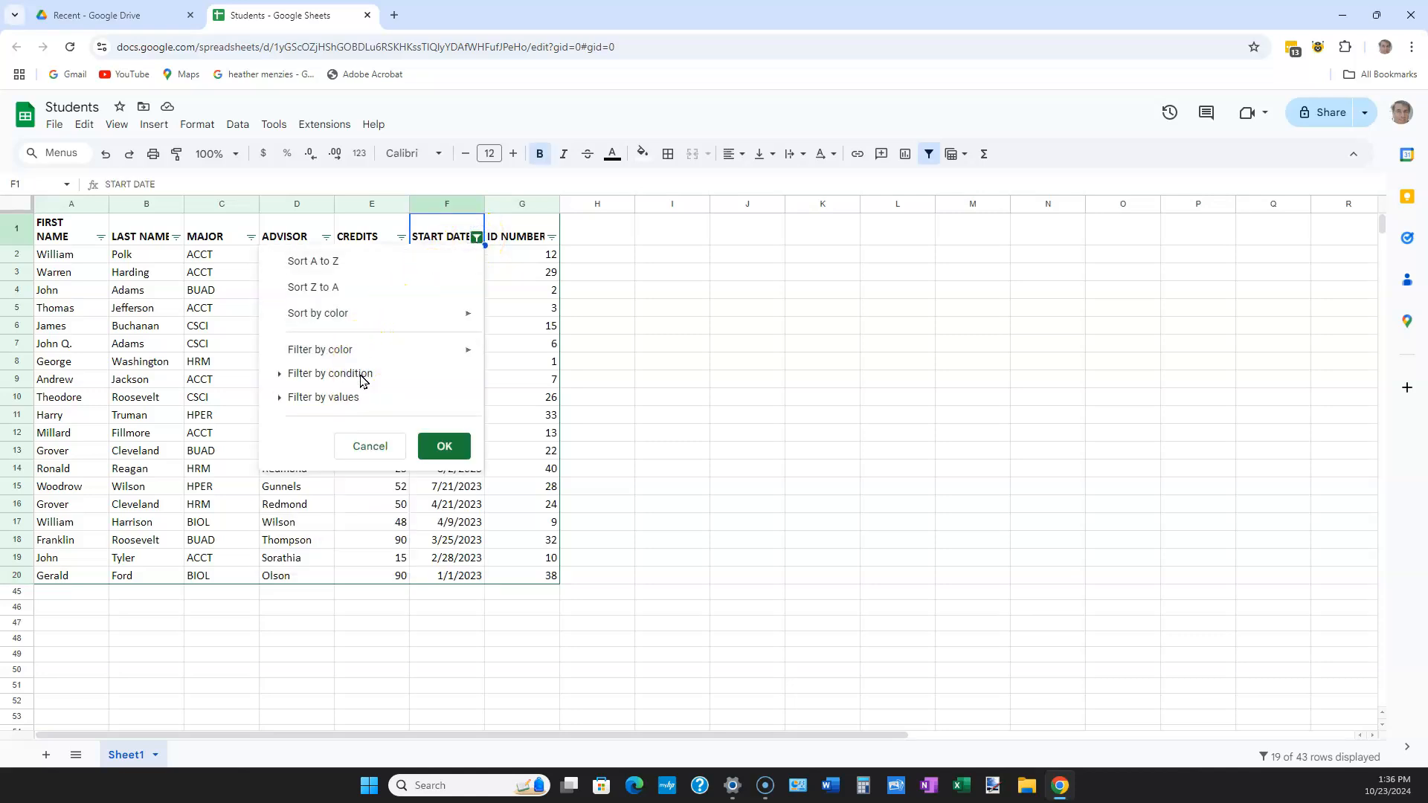
{"action": "left_click", "coordinate": [360, 374]}
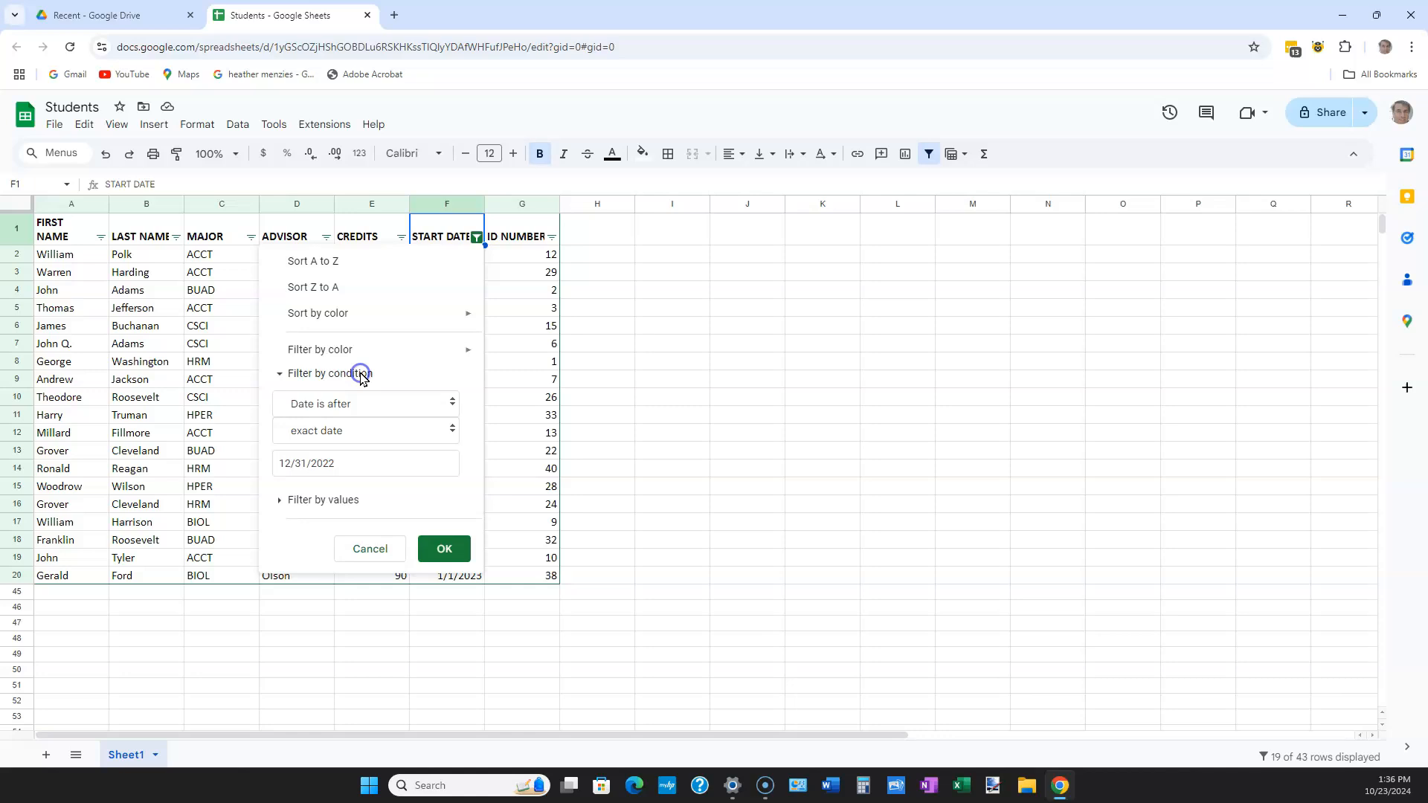
{"action": "left_click", "coordinate": [451, 402]}
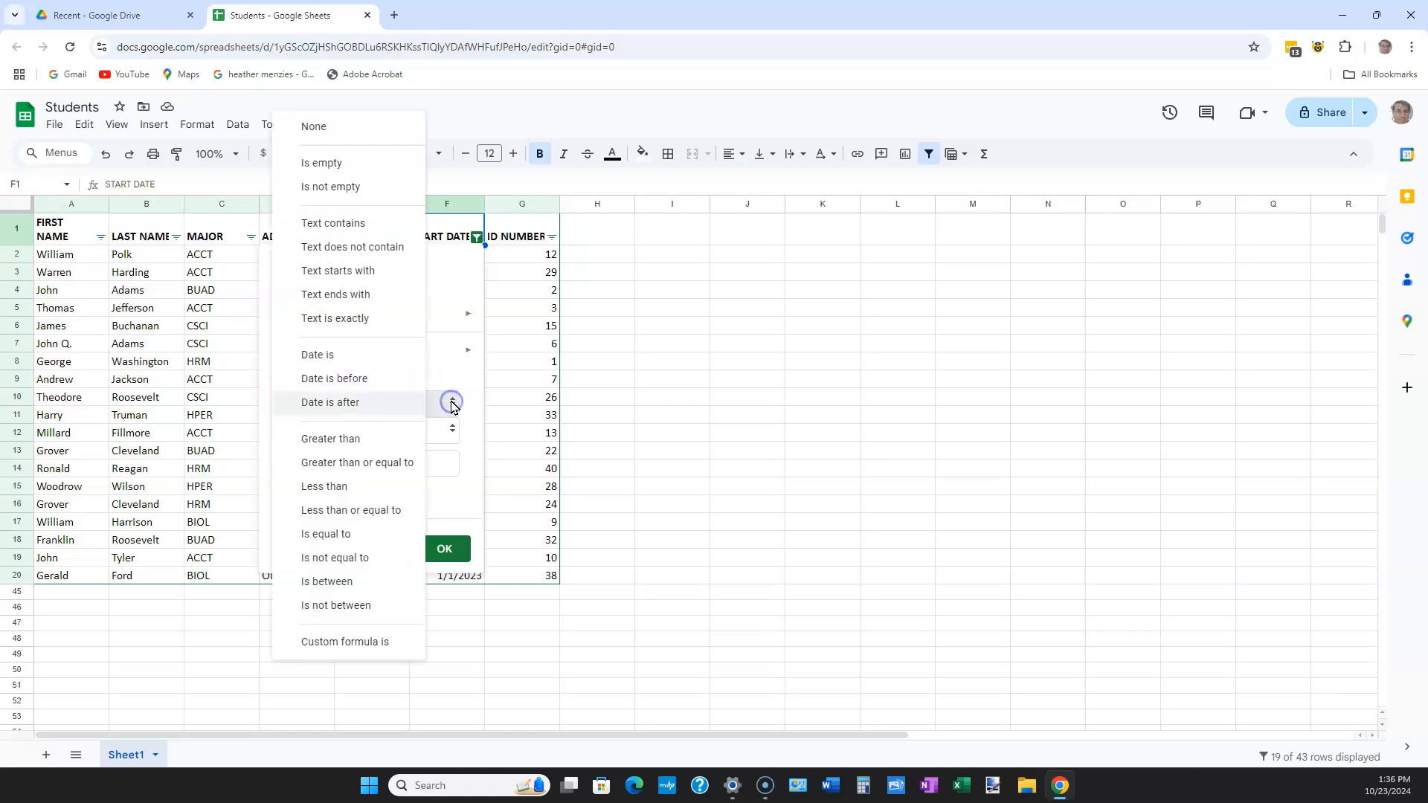
{"action": "left_click", "coordinate": [334, 582]}
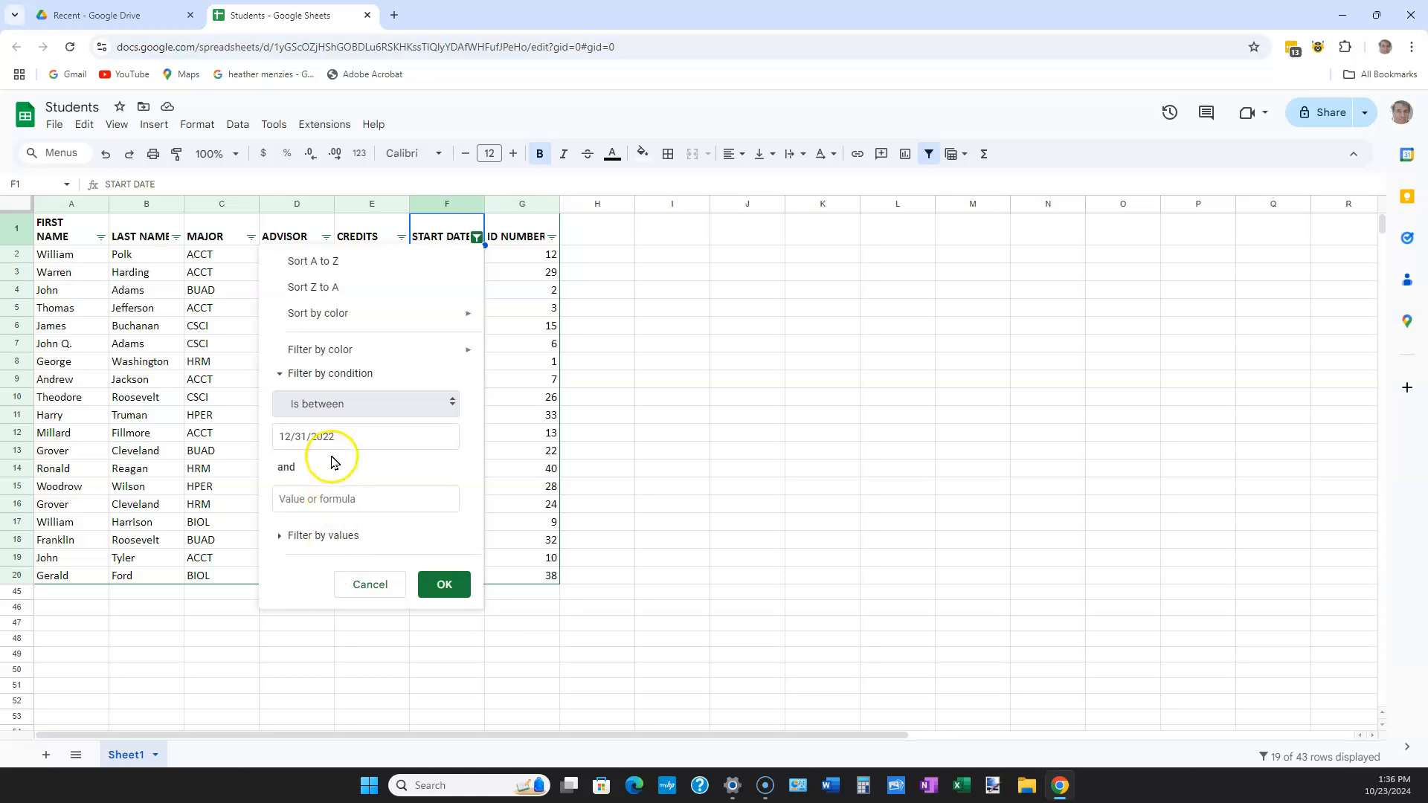
{"action": "left_click", "coordinate": [339, 437]}
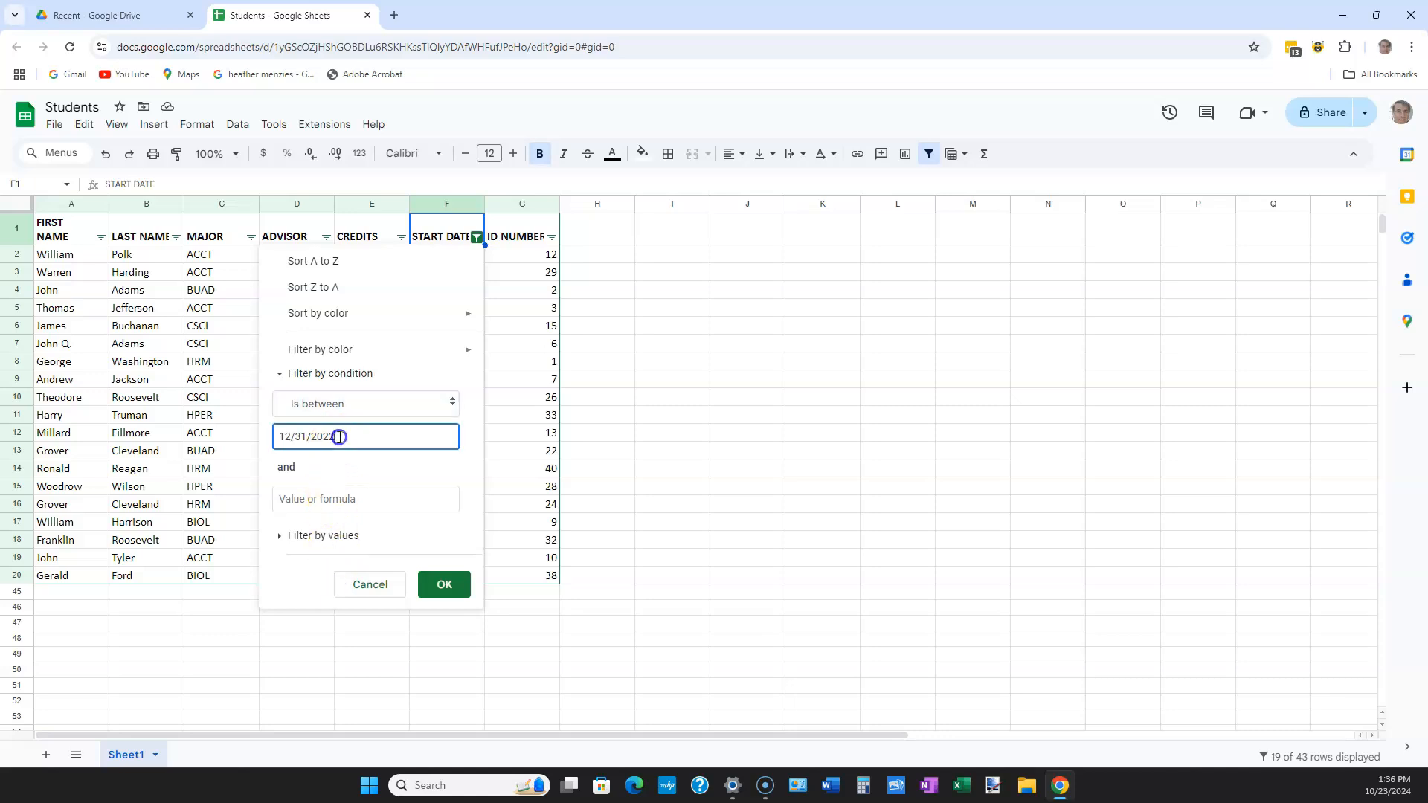
{"action": "left_click_drag", "start_coordinate": [339, 437], "coordinate": [255, 432]}
{"action": "type", "text": "1/"}
{"action": "left_click", "coordinate": [286, 499]}
{"action": "type", "text": "12"}
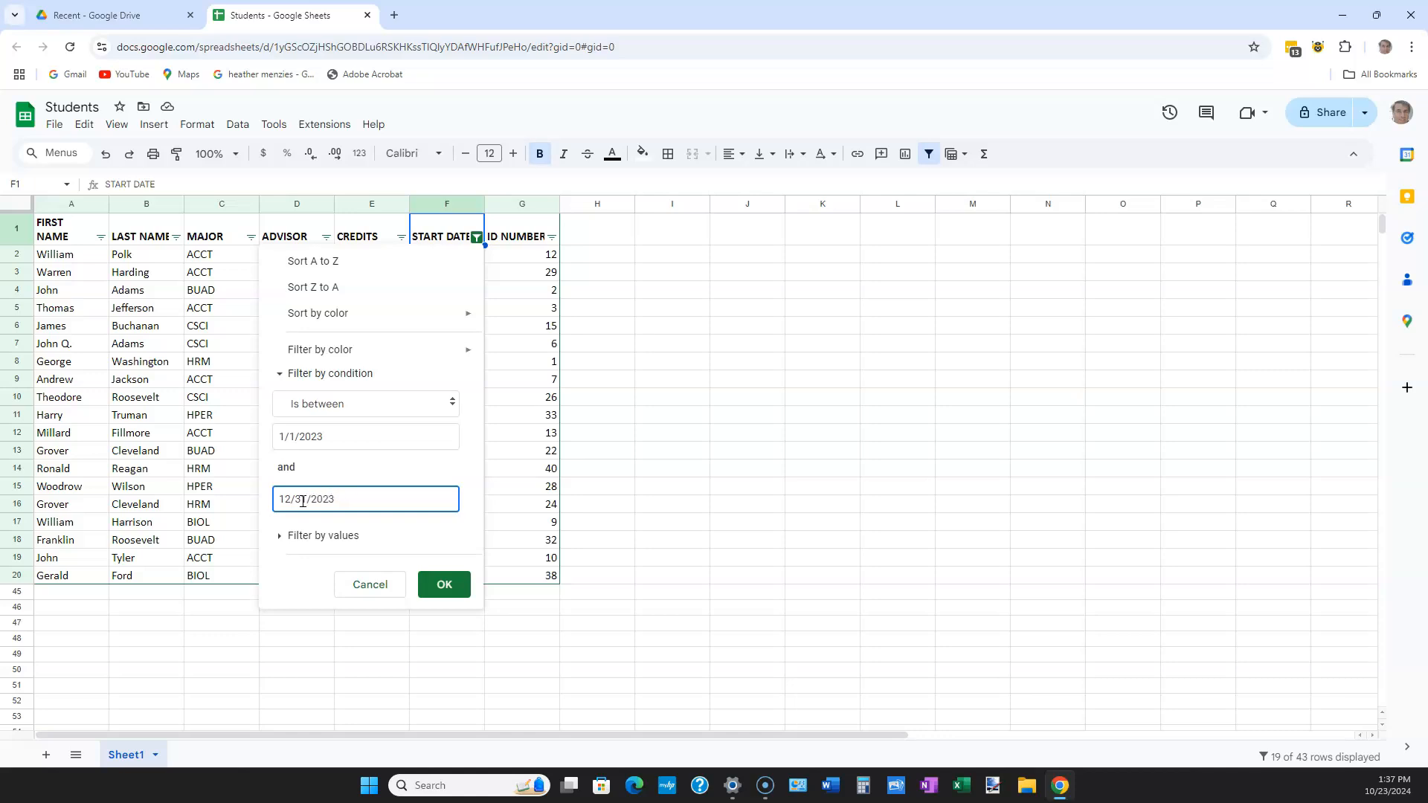
{"action": "left_click", "coordinate": [441, 585]}
{"action": "left_click", "coordinate": [453, 588]}
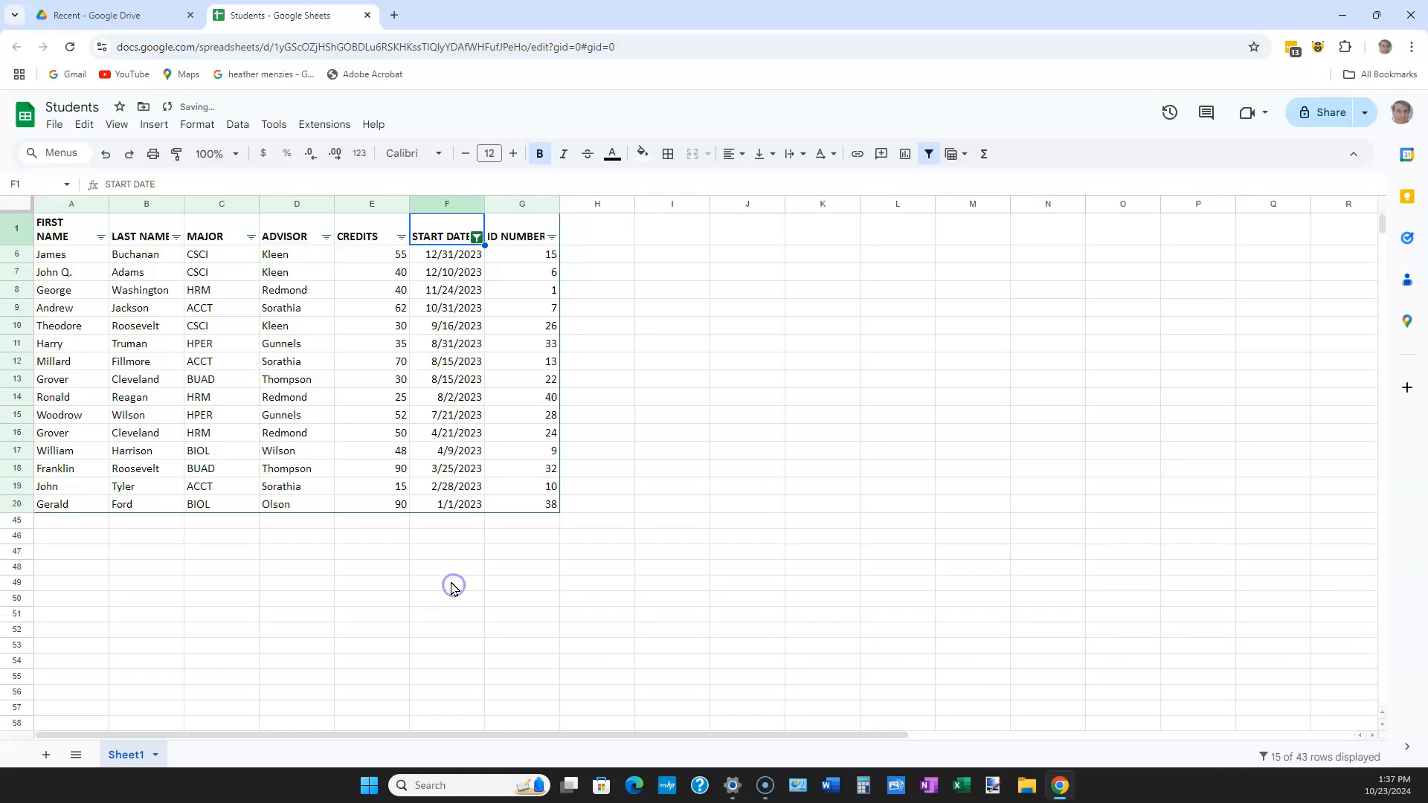